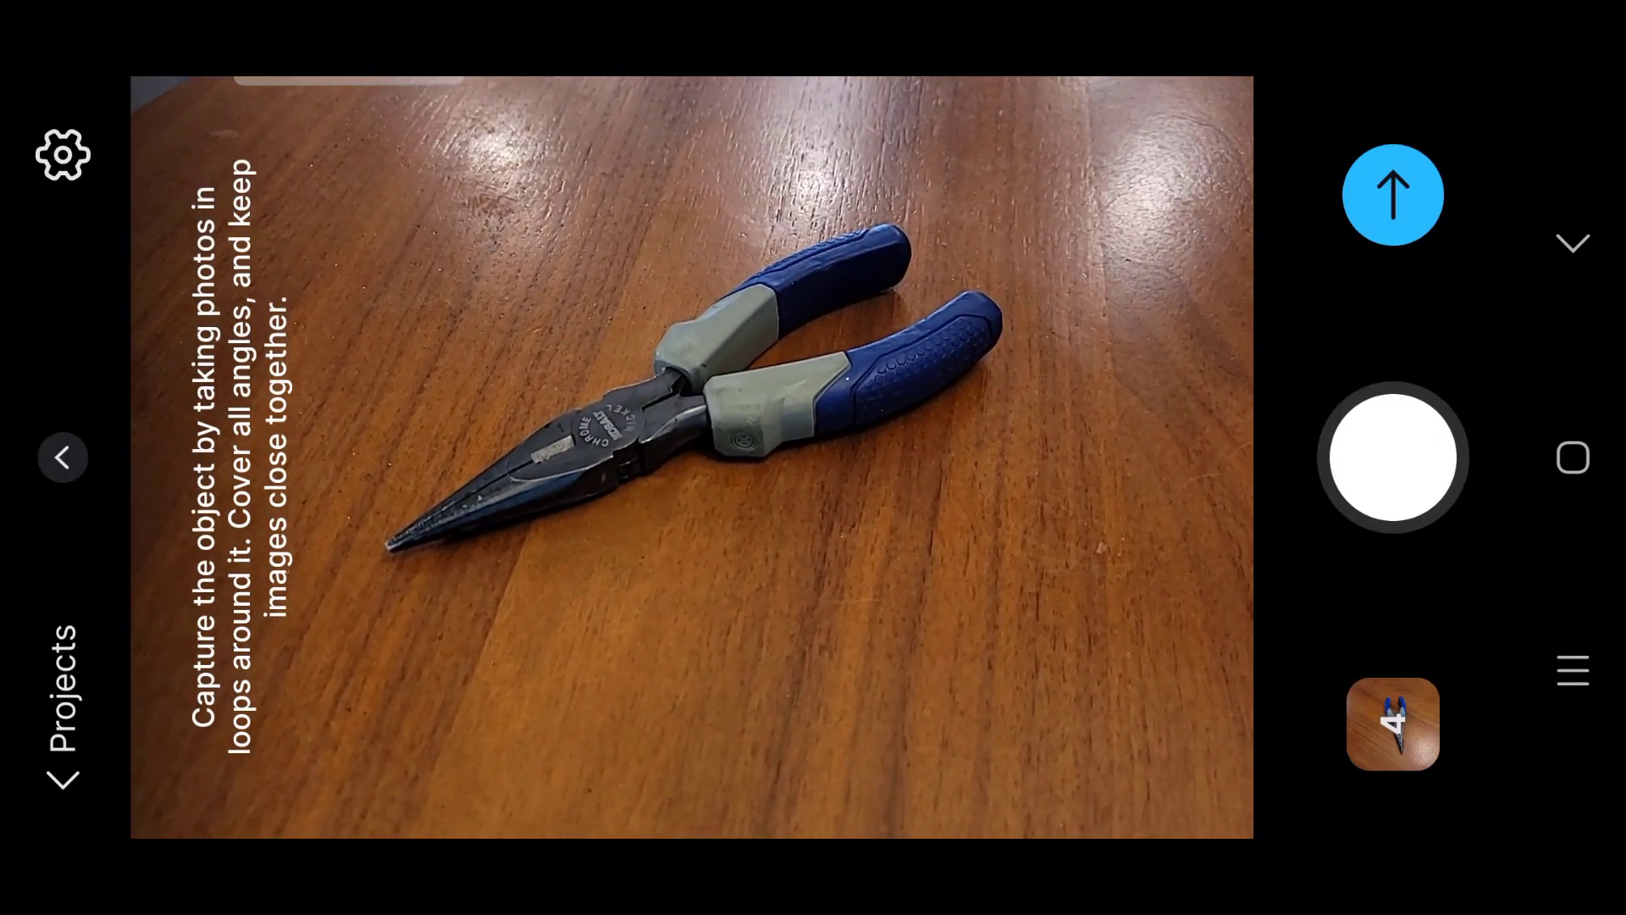
# Step: Capture photos 5 through 15 of the pliers from low, overhead, close-up and varied angles
pyautogui.click(1393, 457)
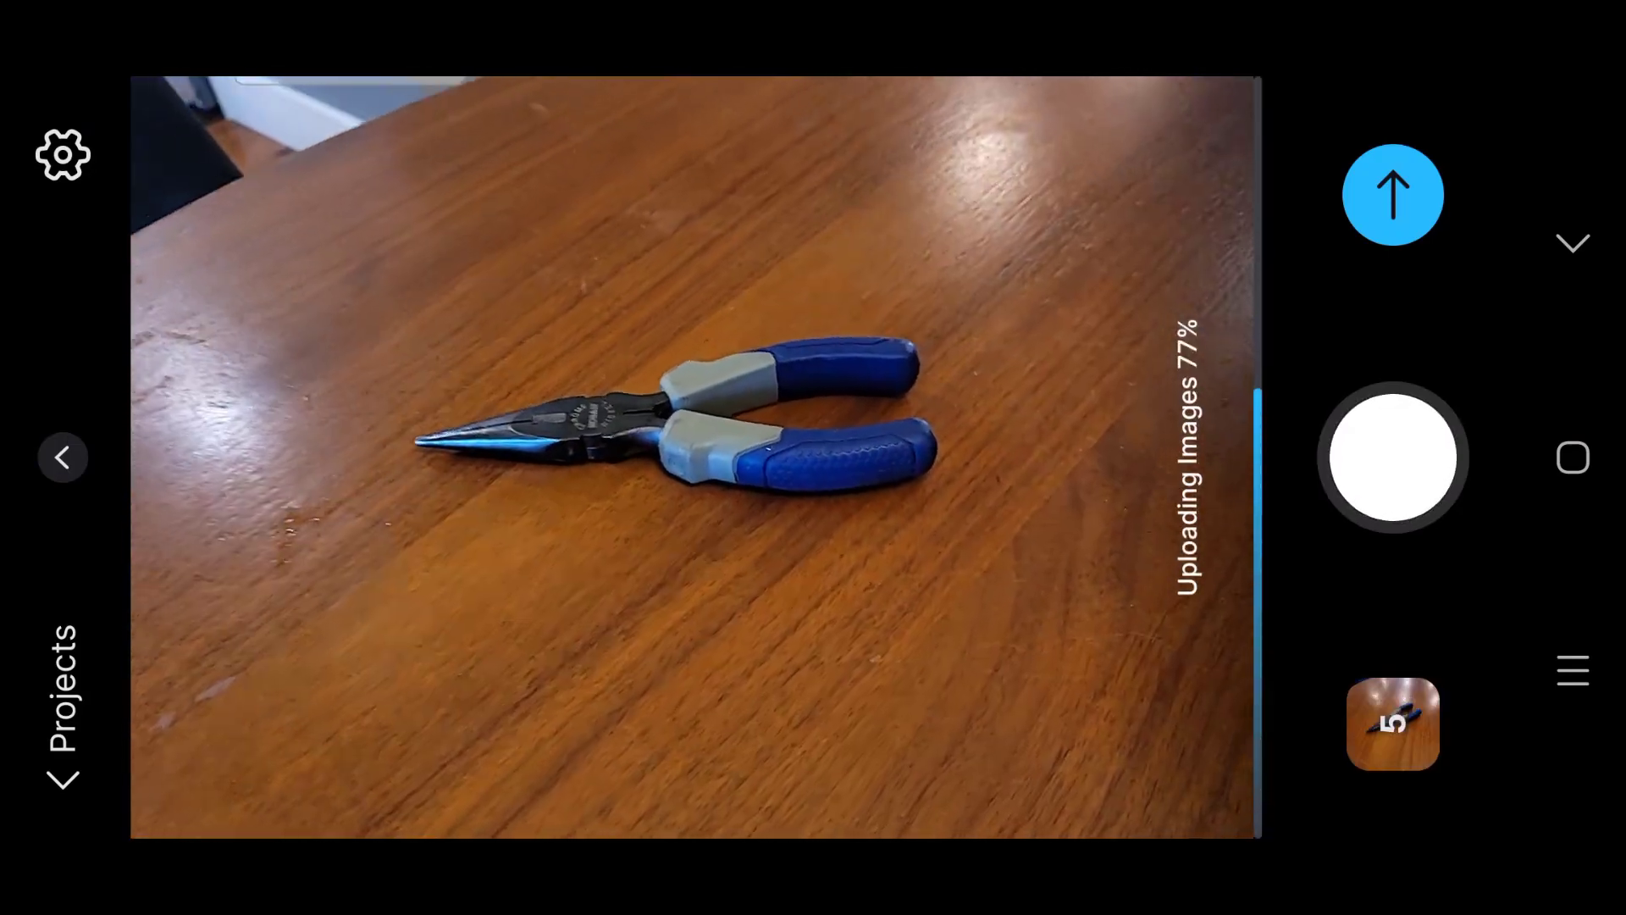
pyautogui.click(1393, 457)
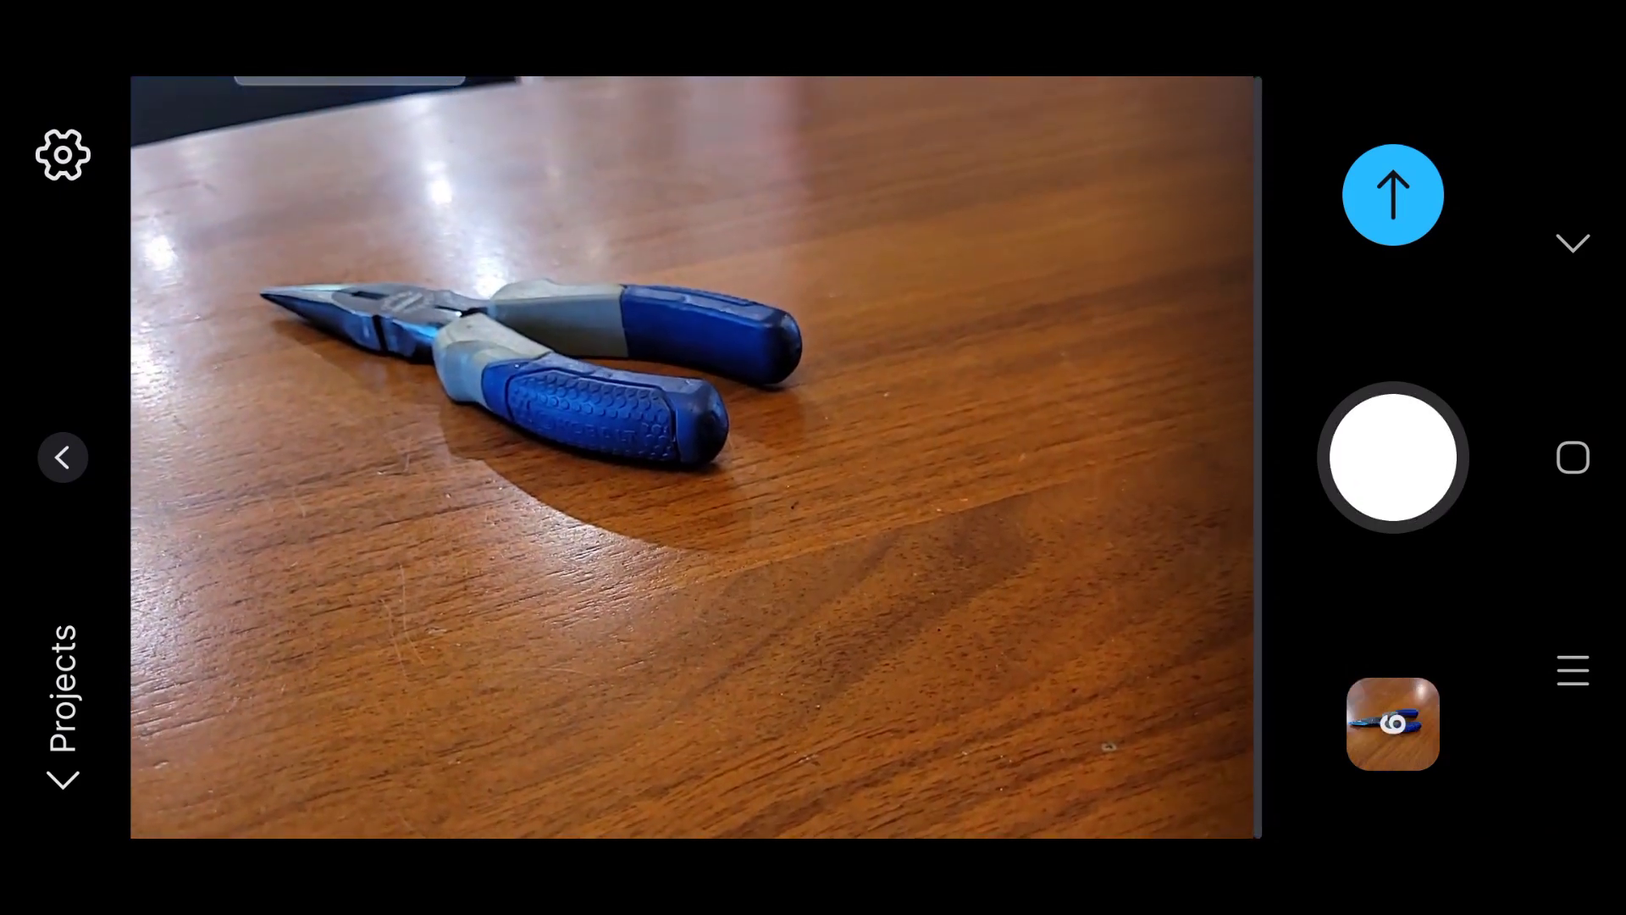
pyautogui.click(1393, 457)
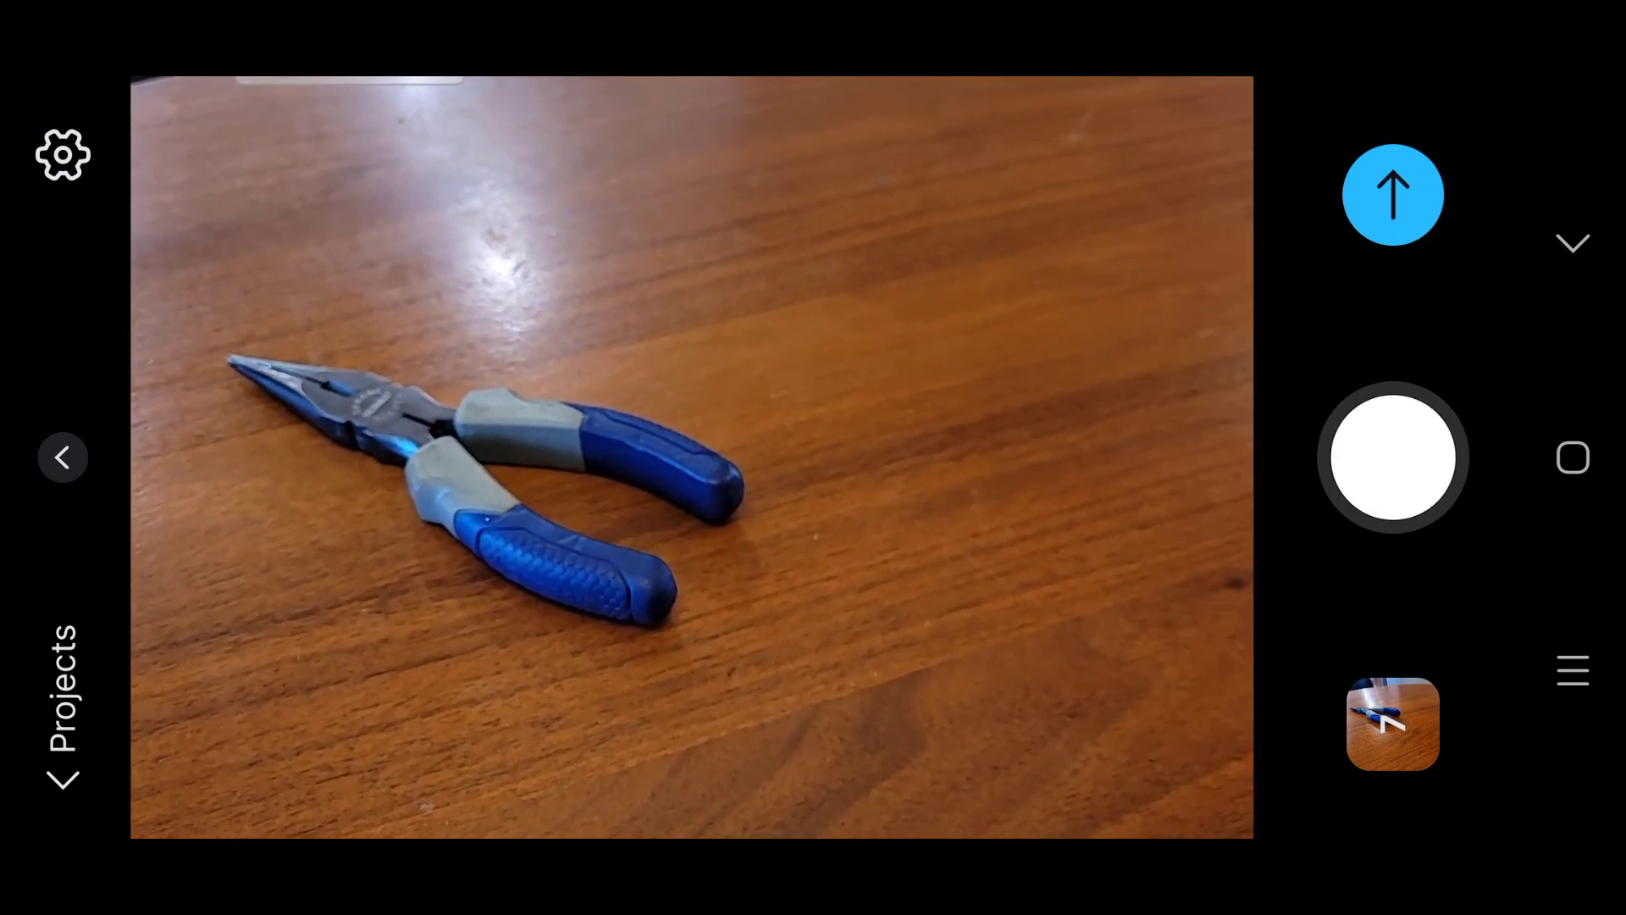
pyautogui.click(1393, 457)
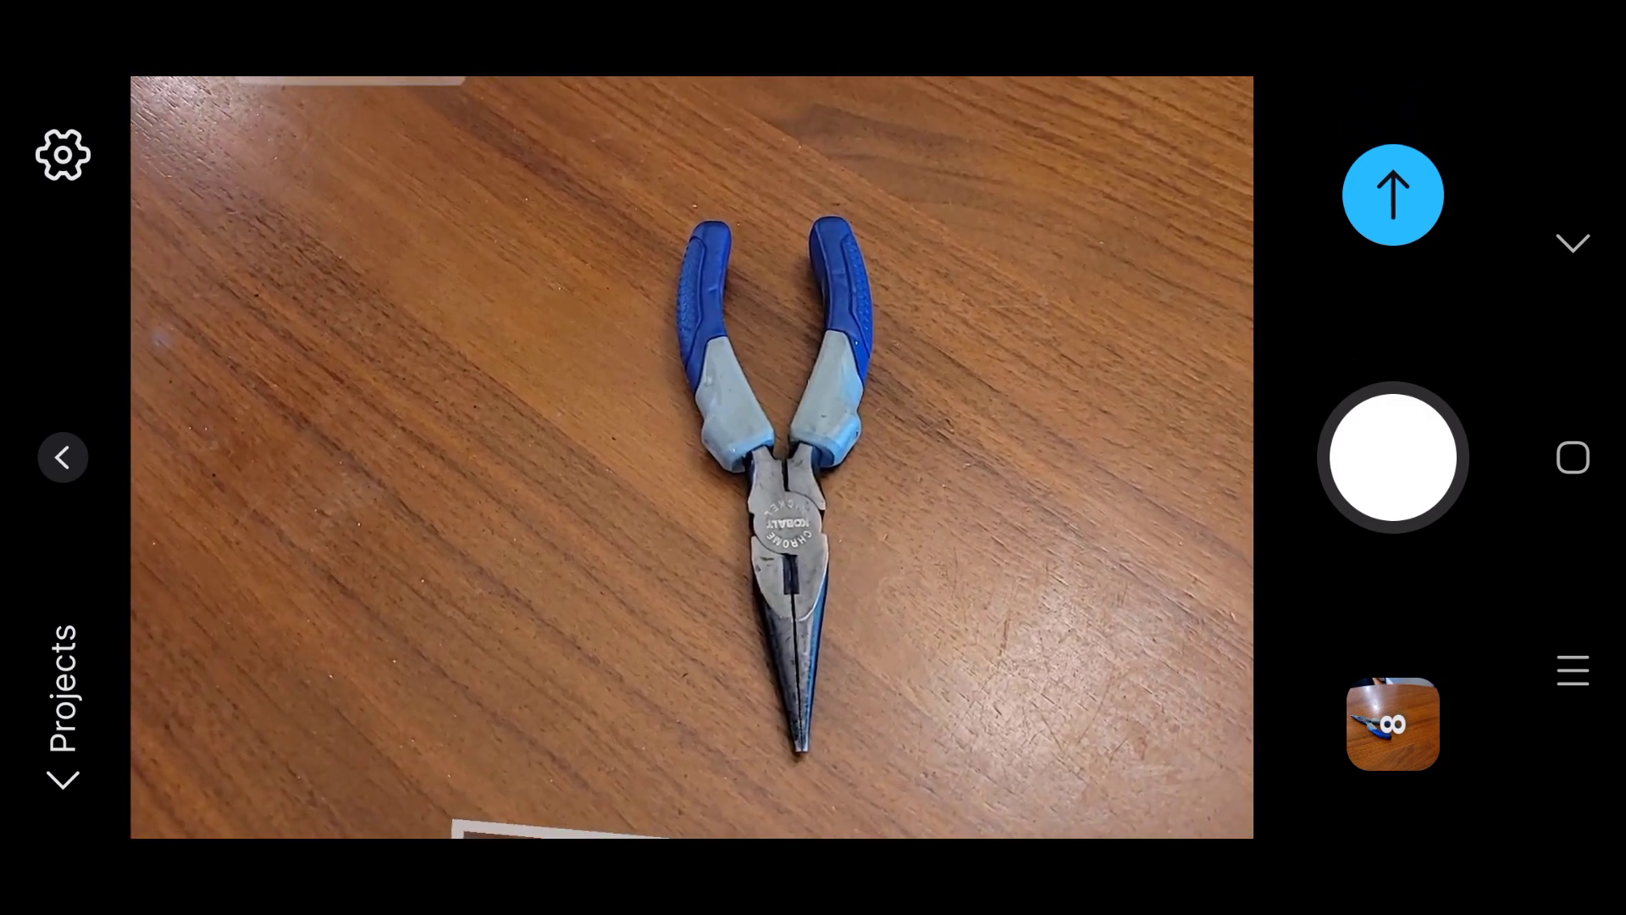
pyautogui.click(1393, 457)
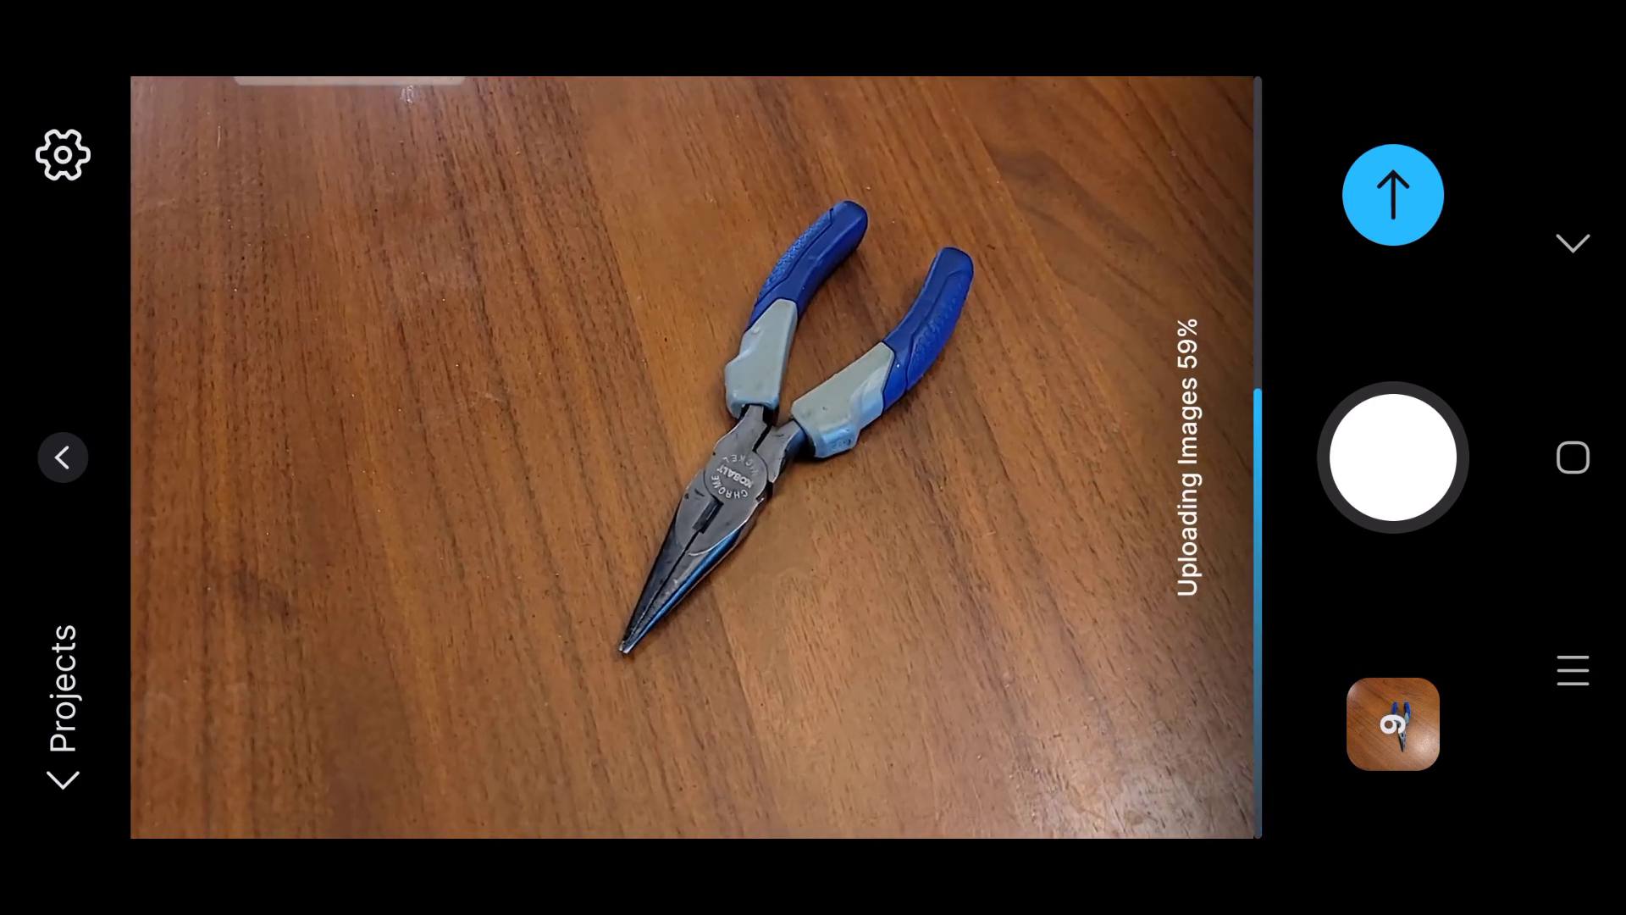
pyautogui.click(1393, 457)
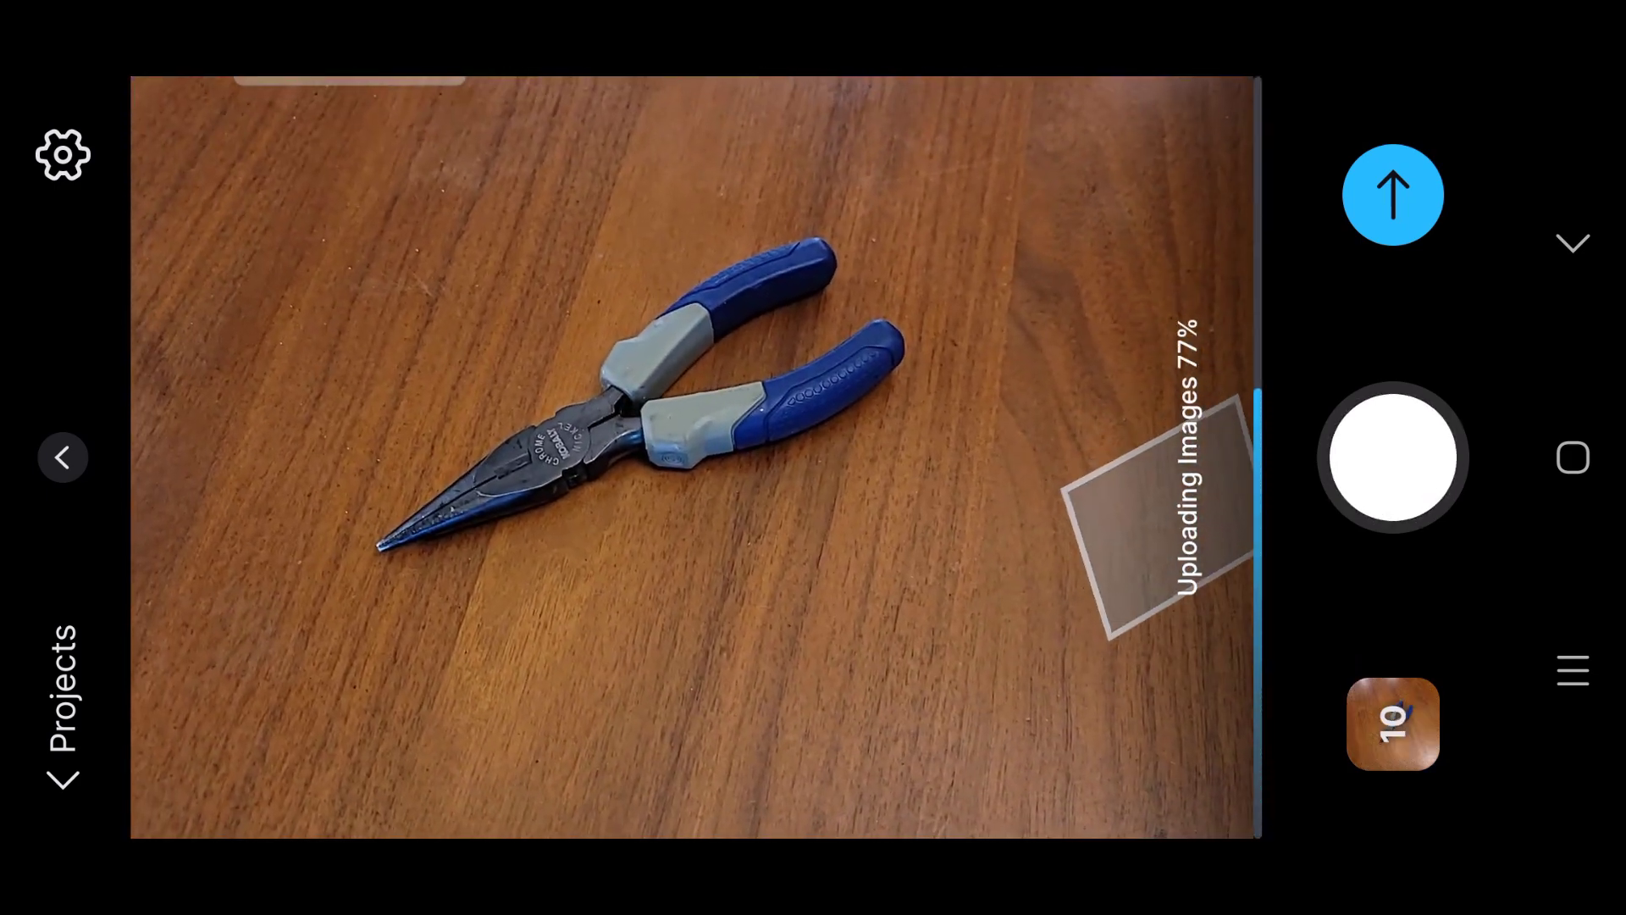
pyautogui.click(1394, 457)
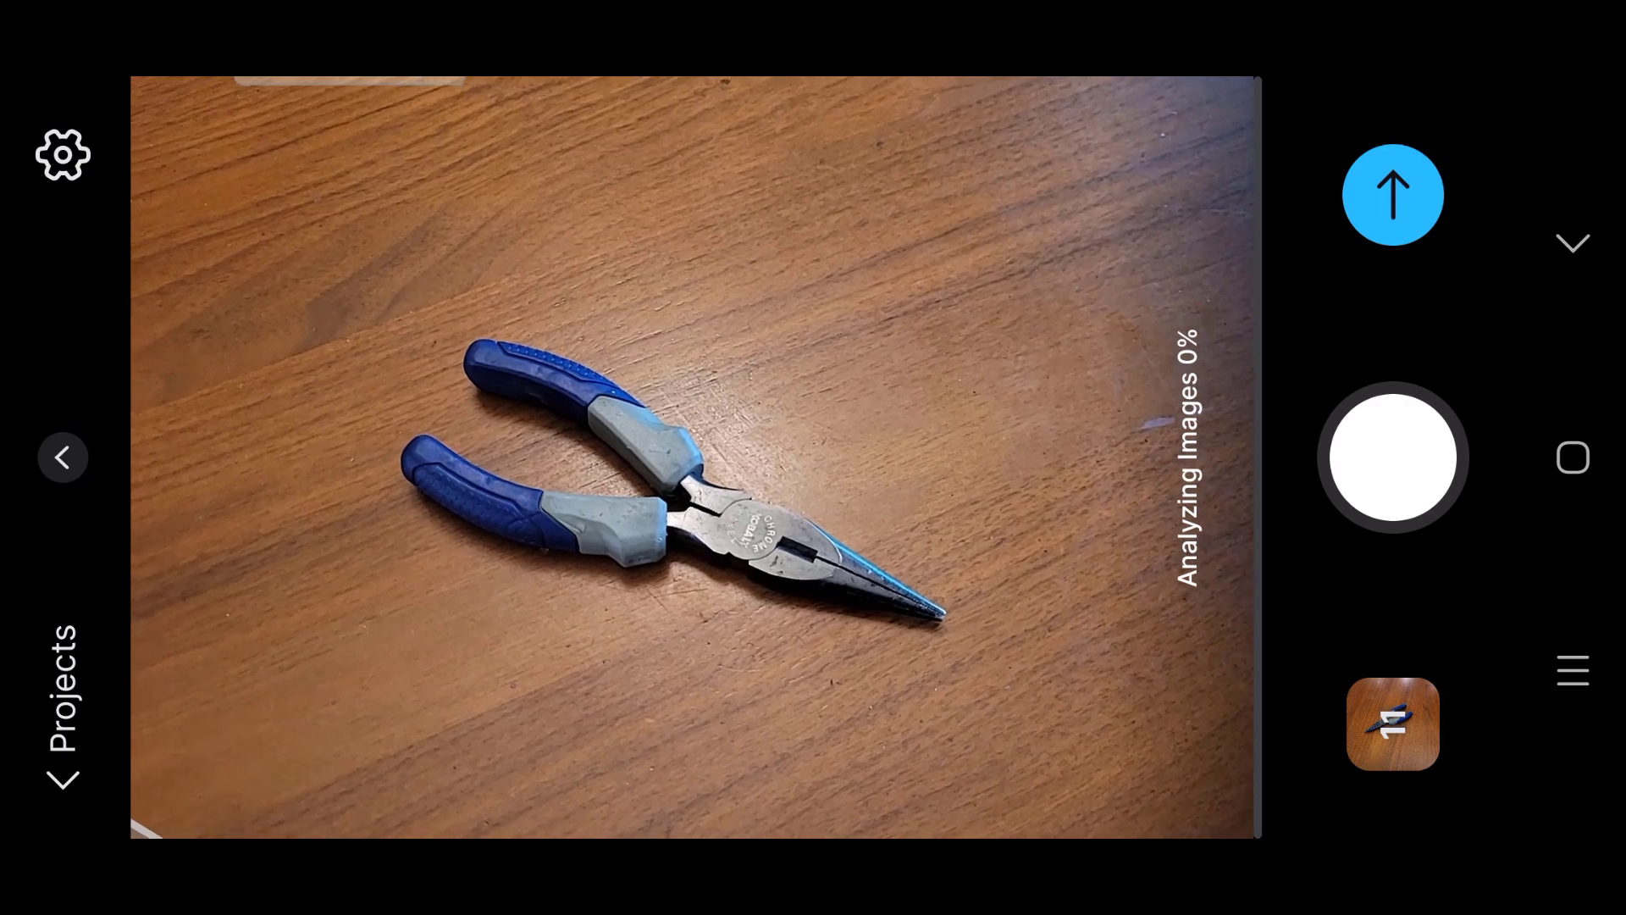
pyautogui.click(1393, 457)
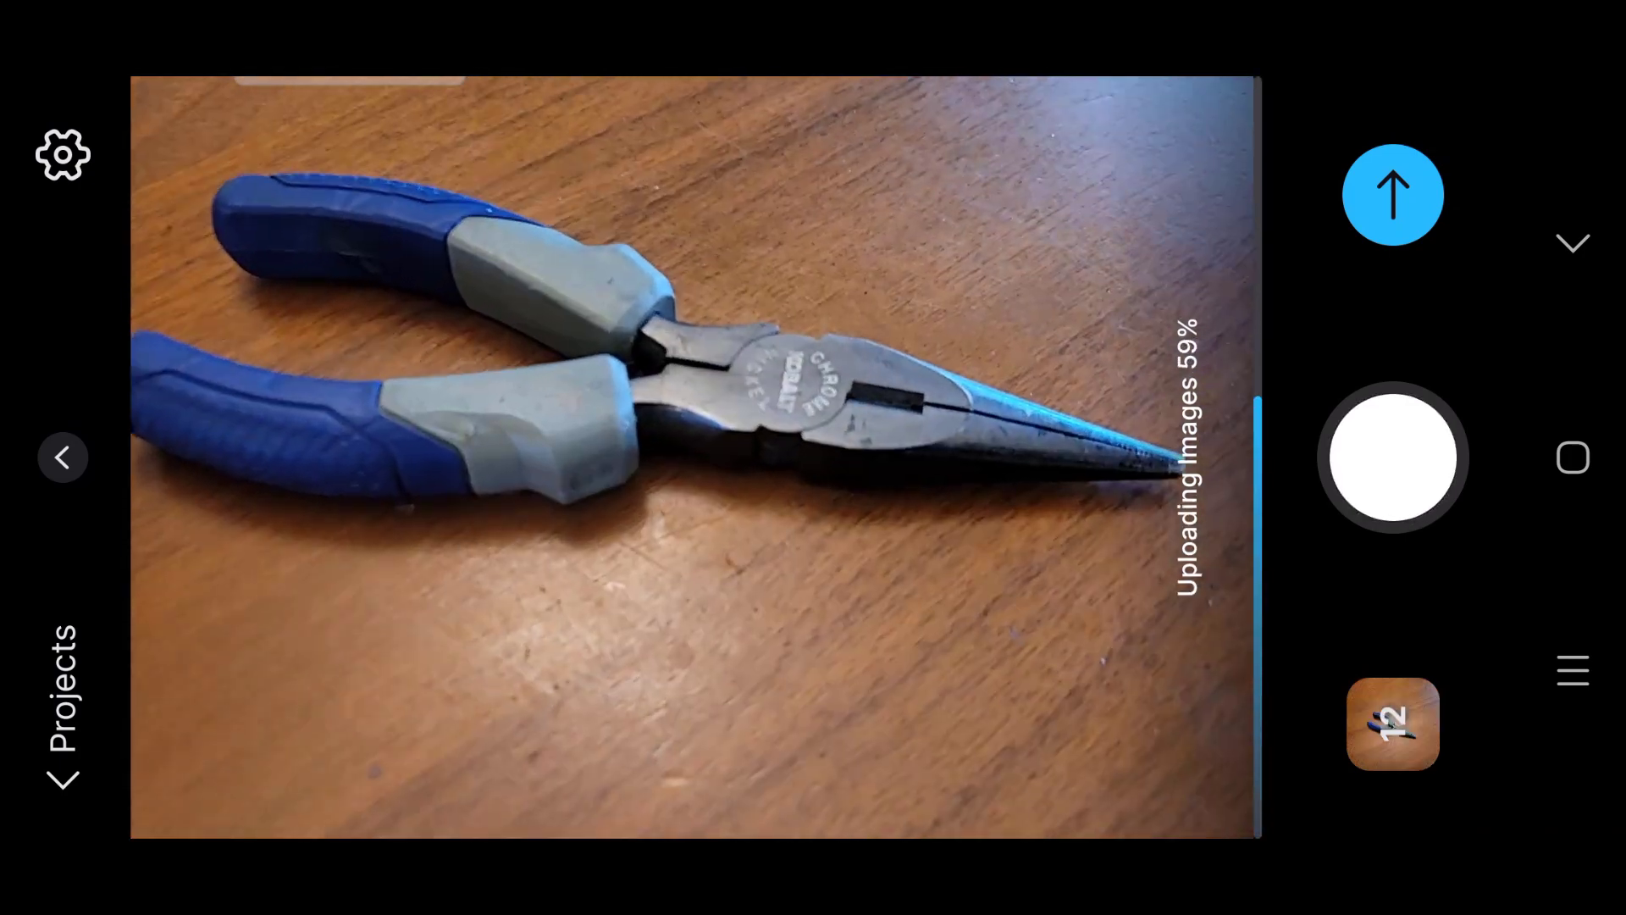
pyautogui.click(1393, 457)
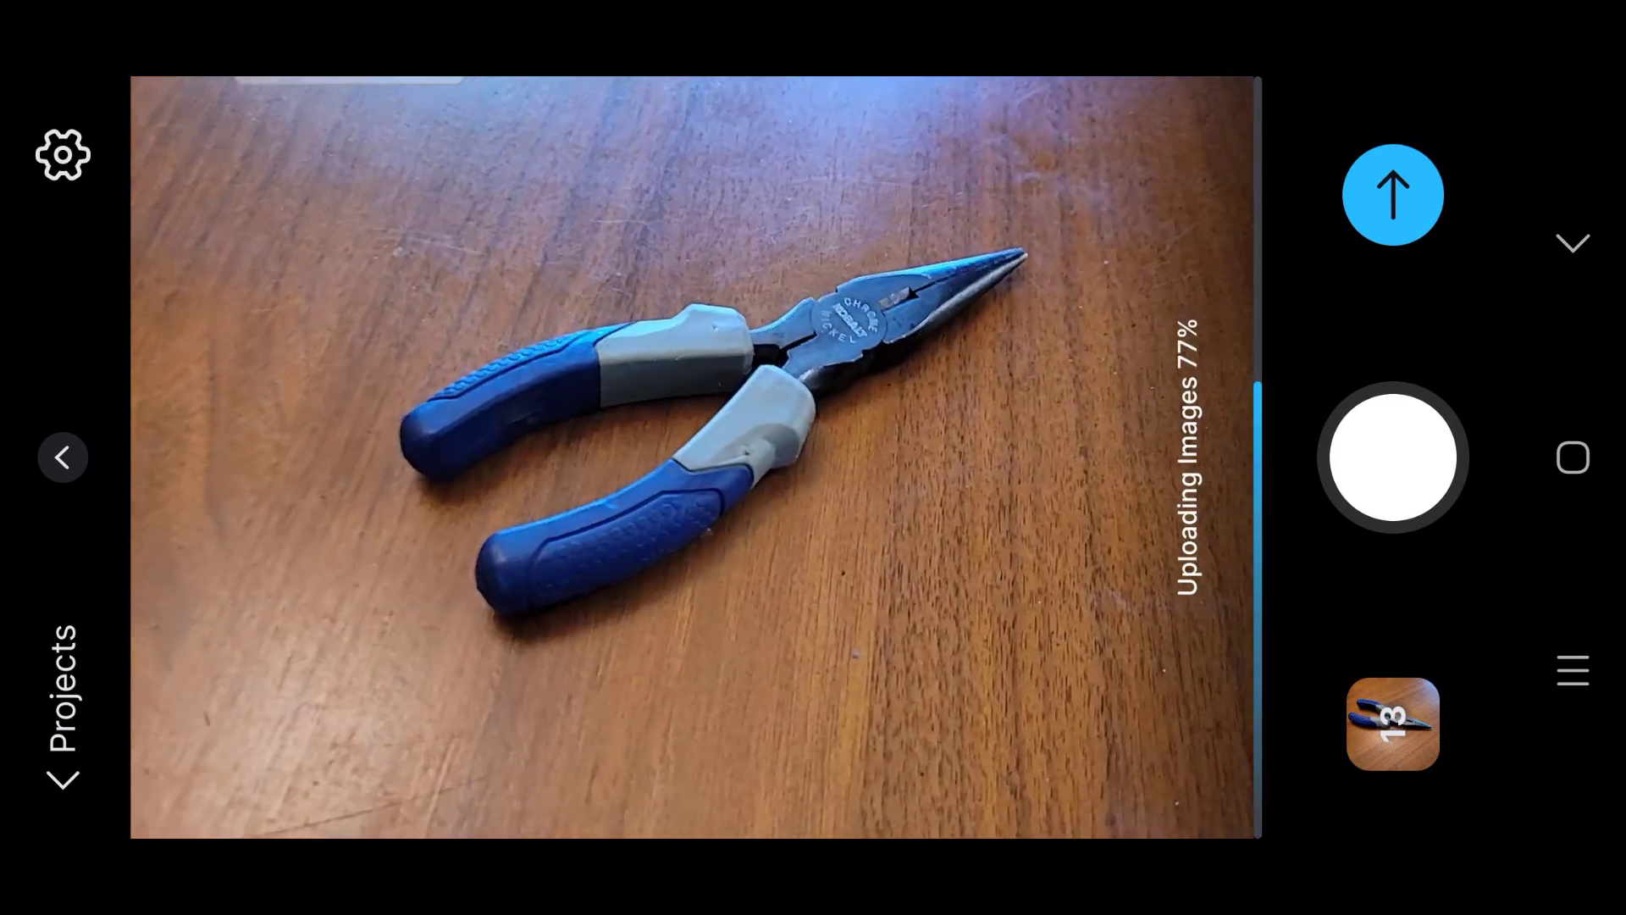
pyautogui.click(1393, 457)
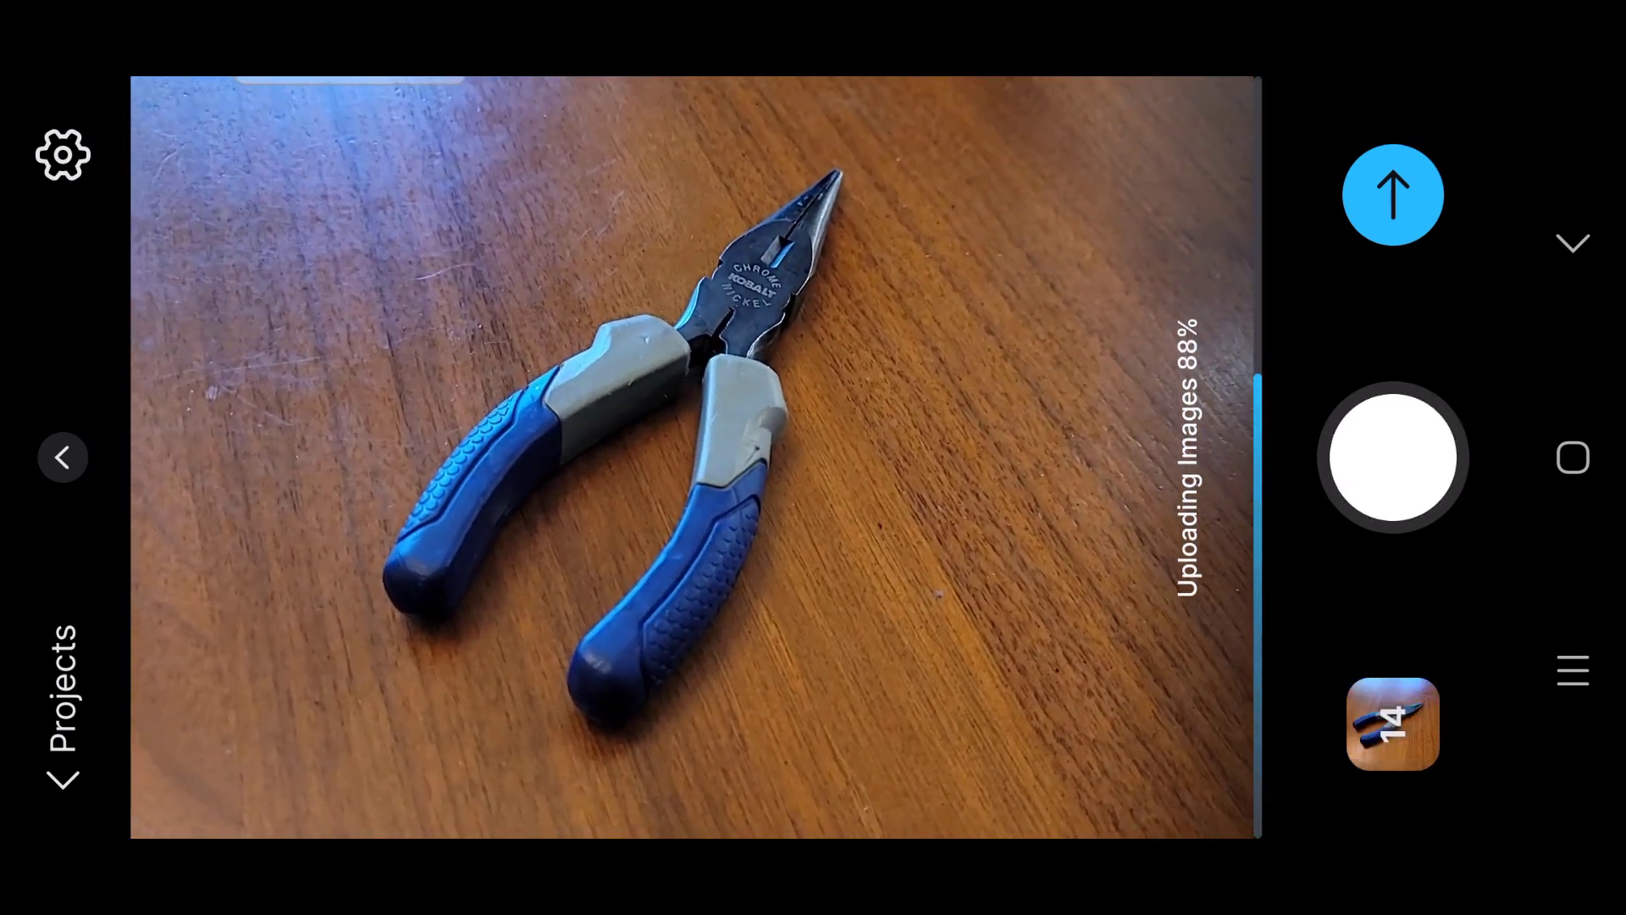
pyautogui.click(1393, 458)
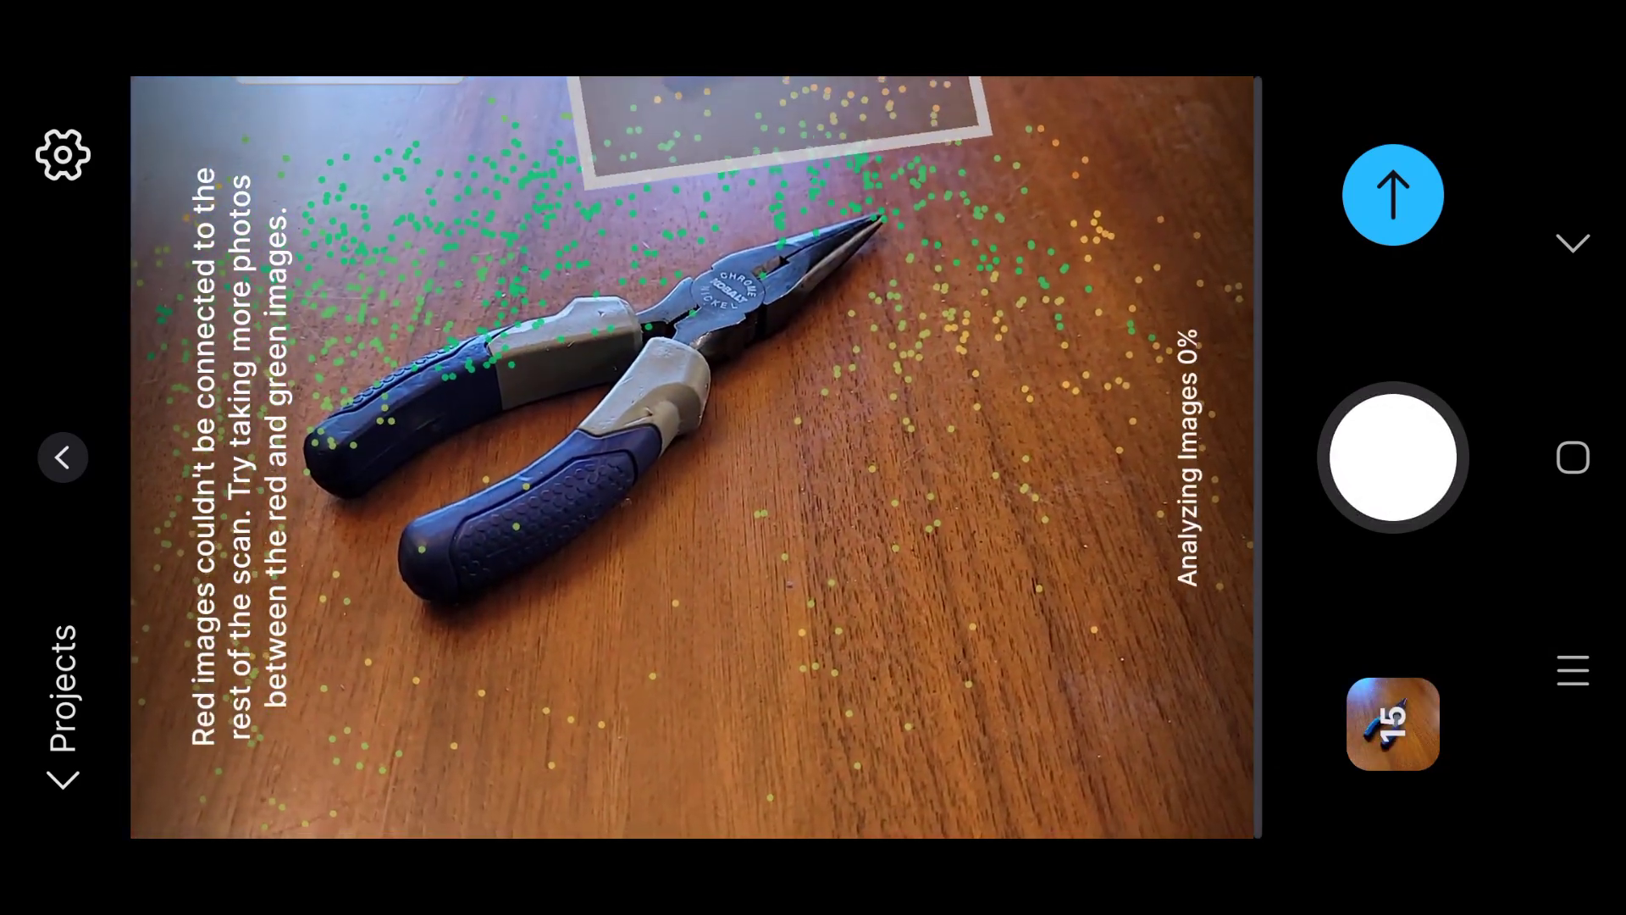
# Step: Shoot nine more overhead, low and side photos of the pliers, reaching 24 images
pyautogui.click(1394, 457)
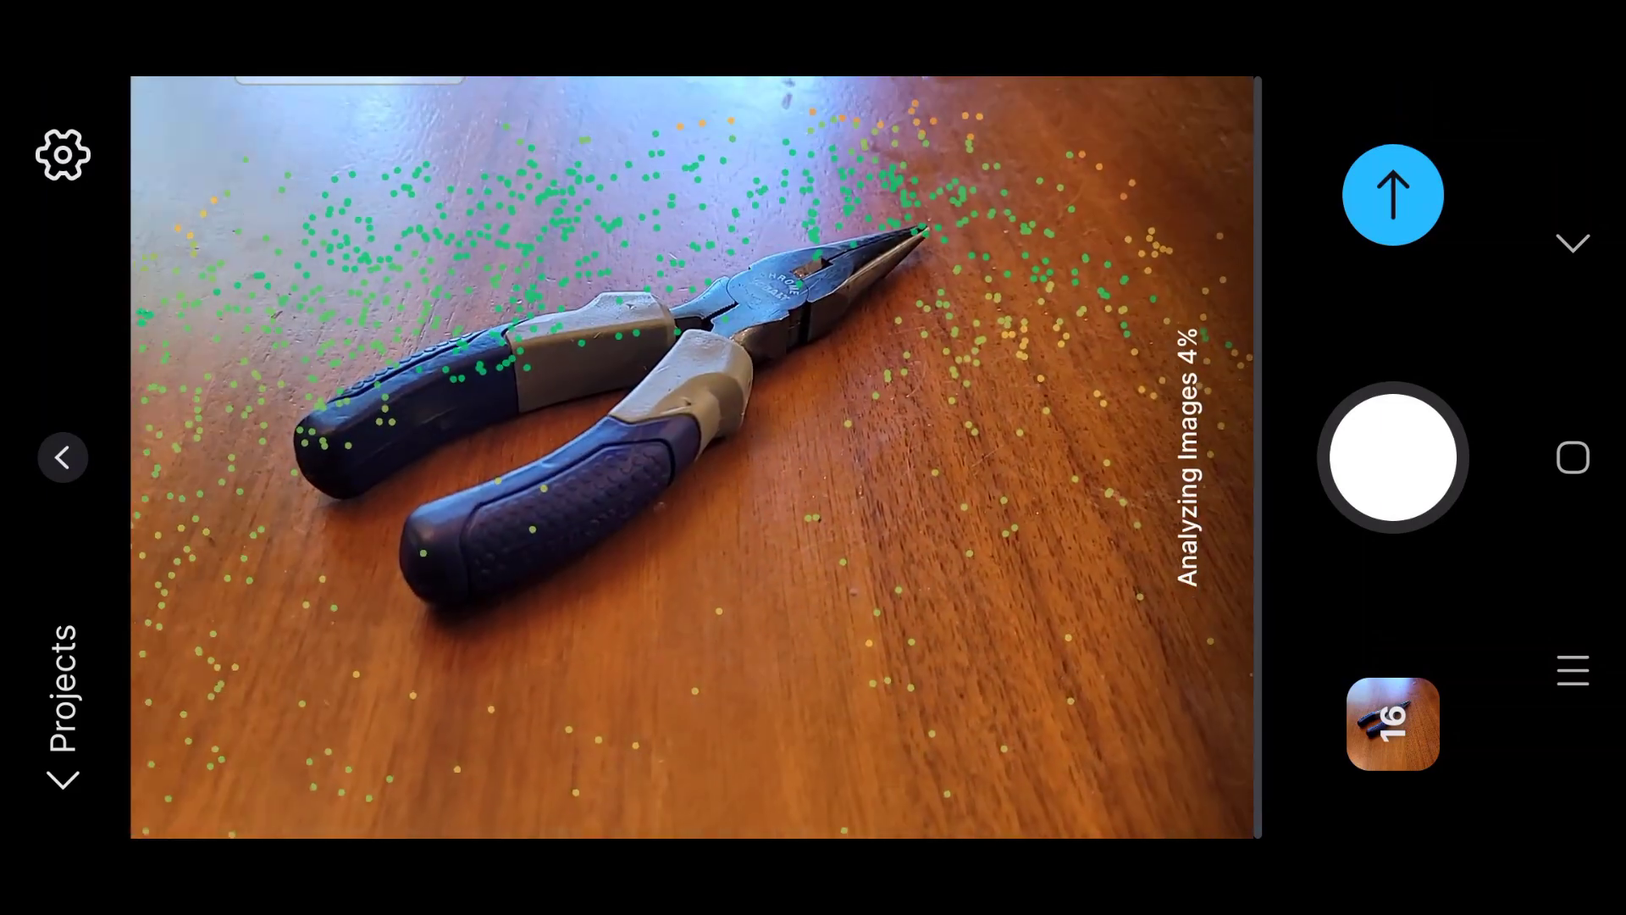
pyautogui.click(1393, 458)
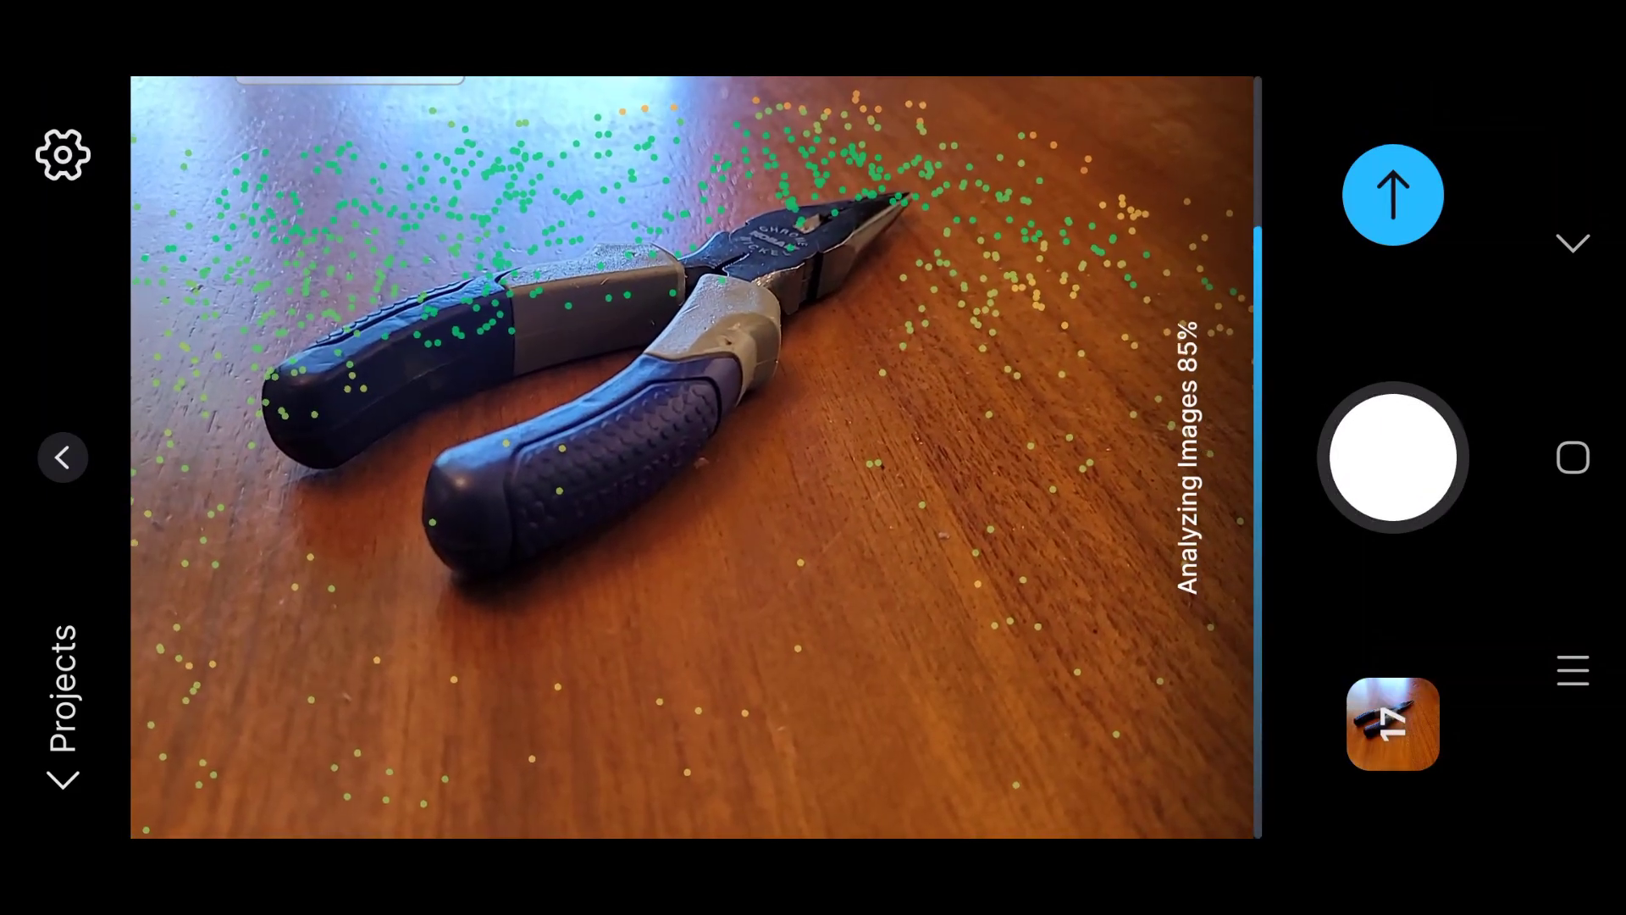
pyautogui.click(1393, 457)
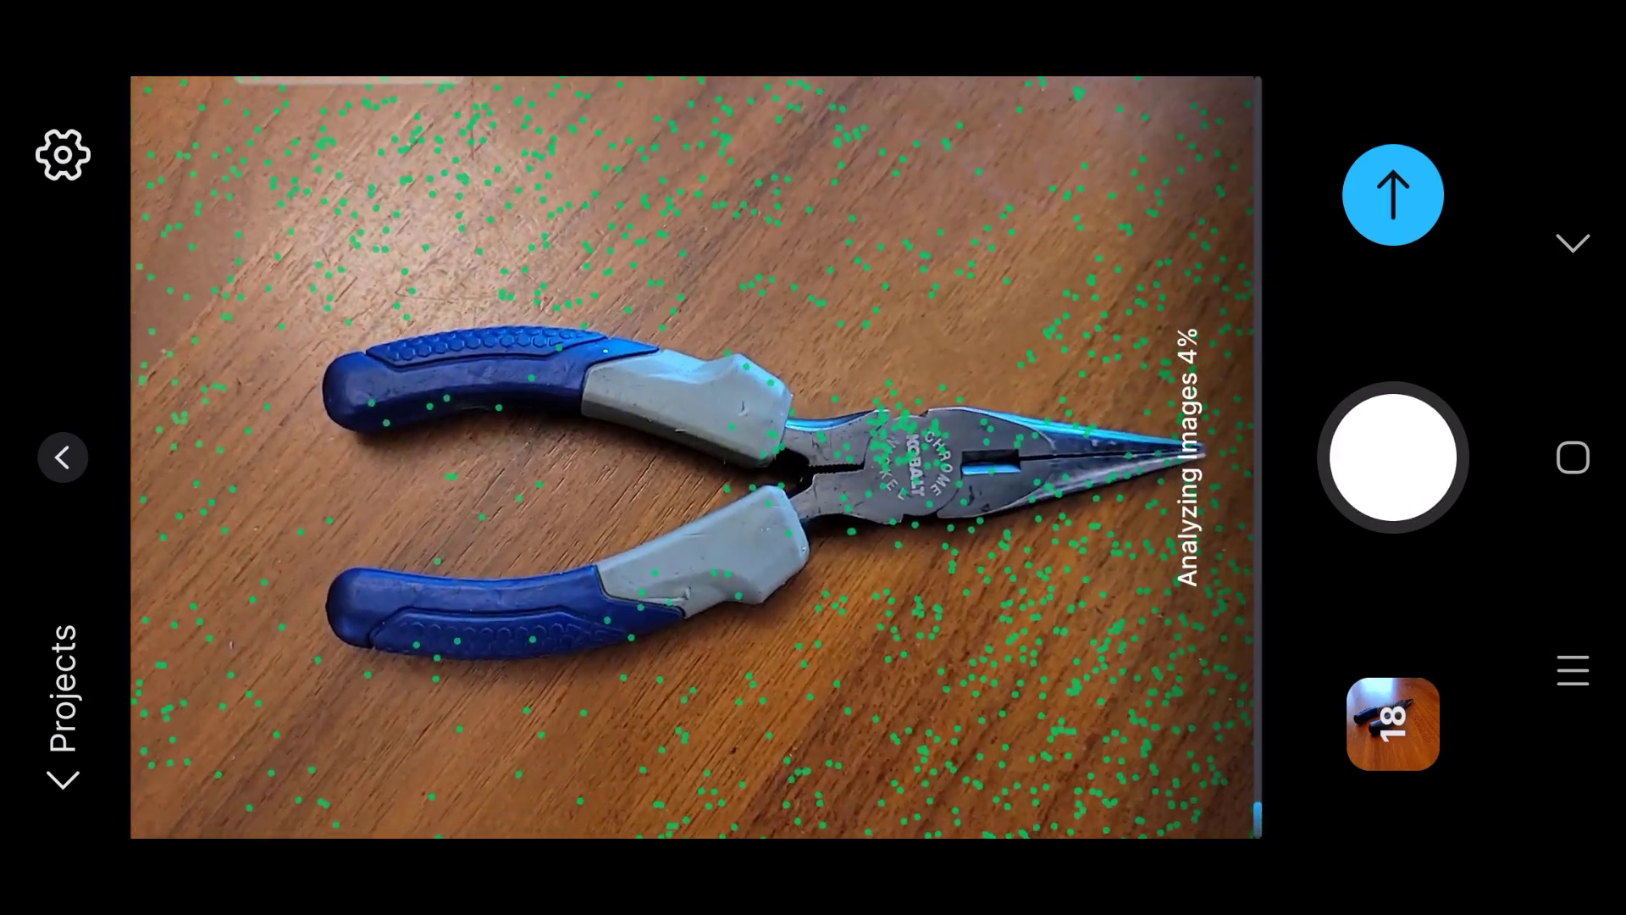
pyautogui.click(1394, 457)
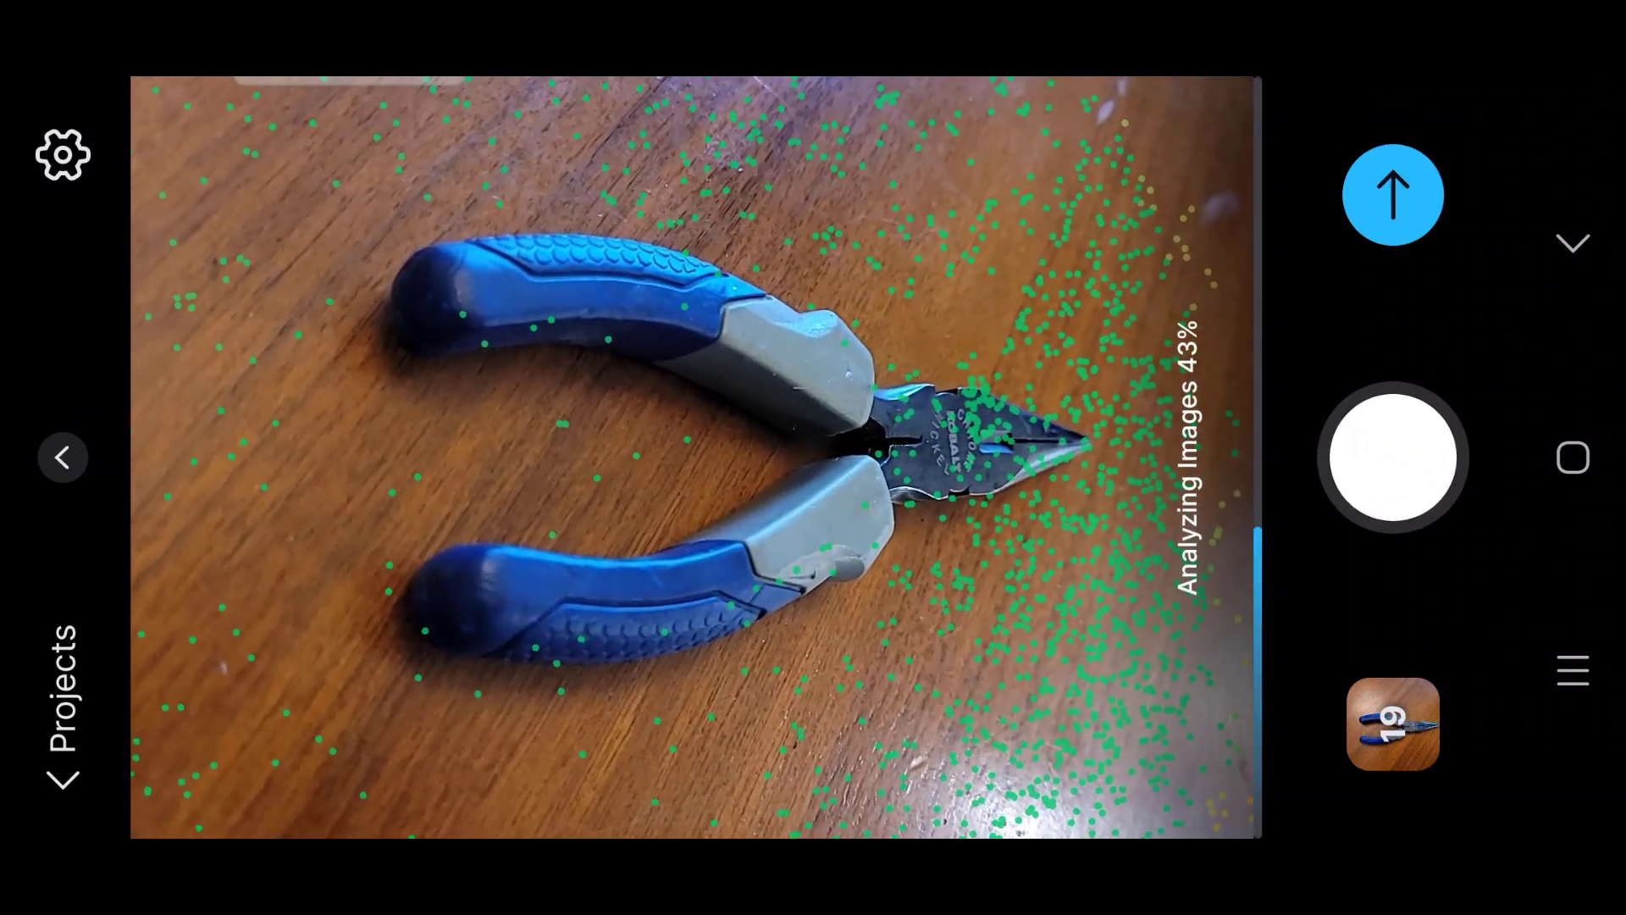
pyautogui.click(1393, 458)
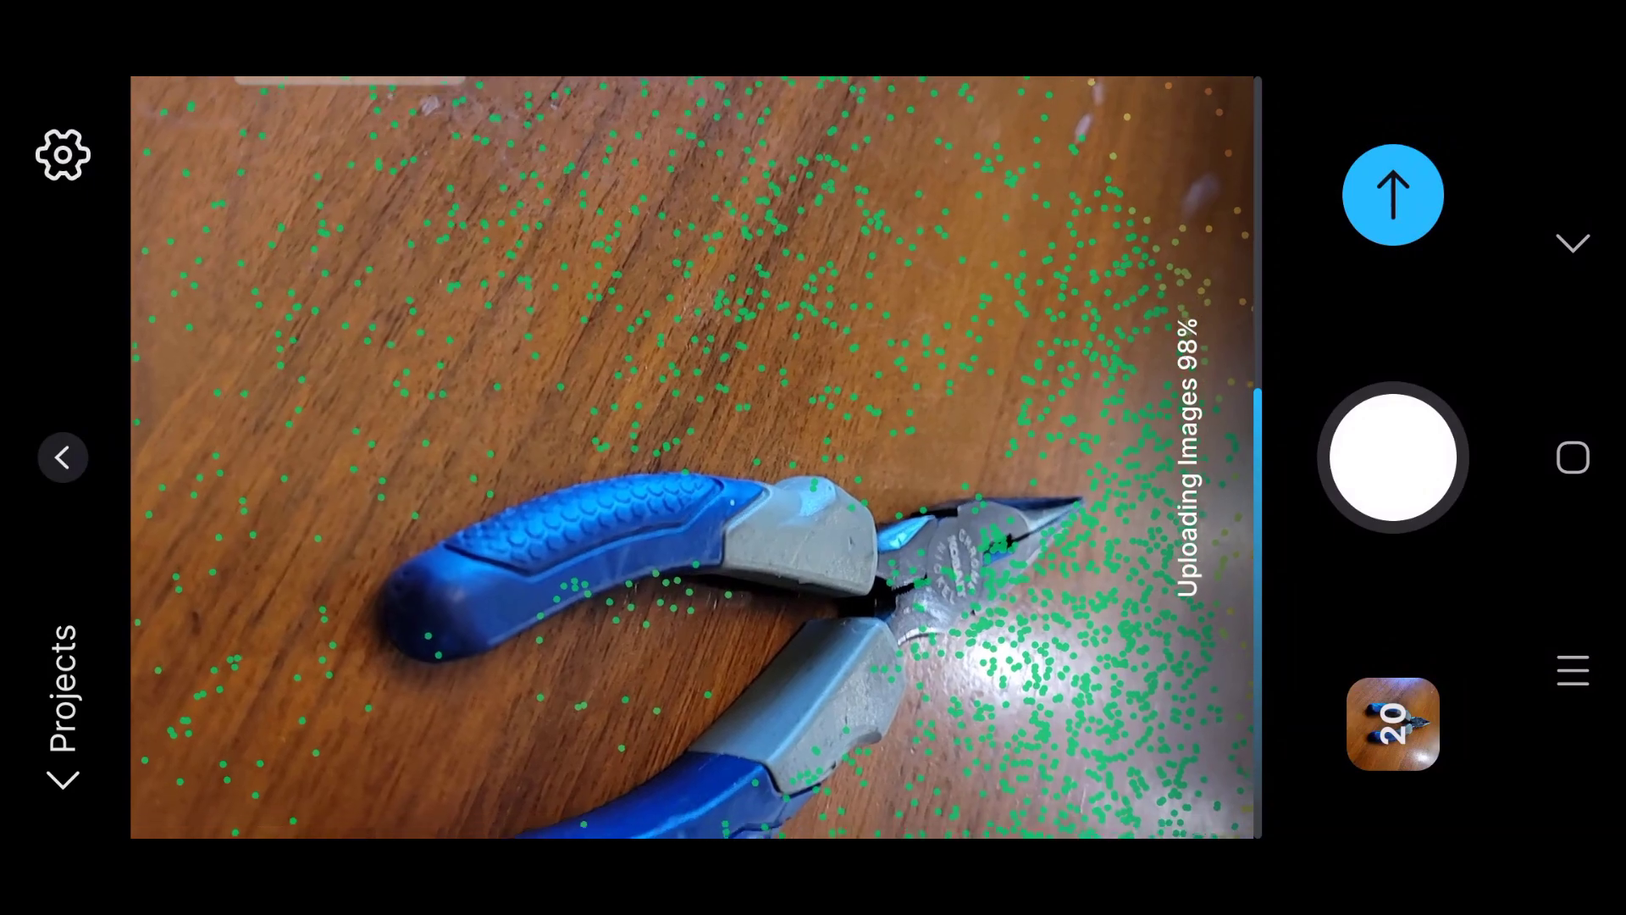
pyautogui.click(1393, 457)
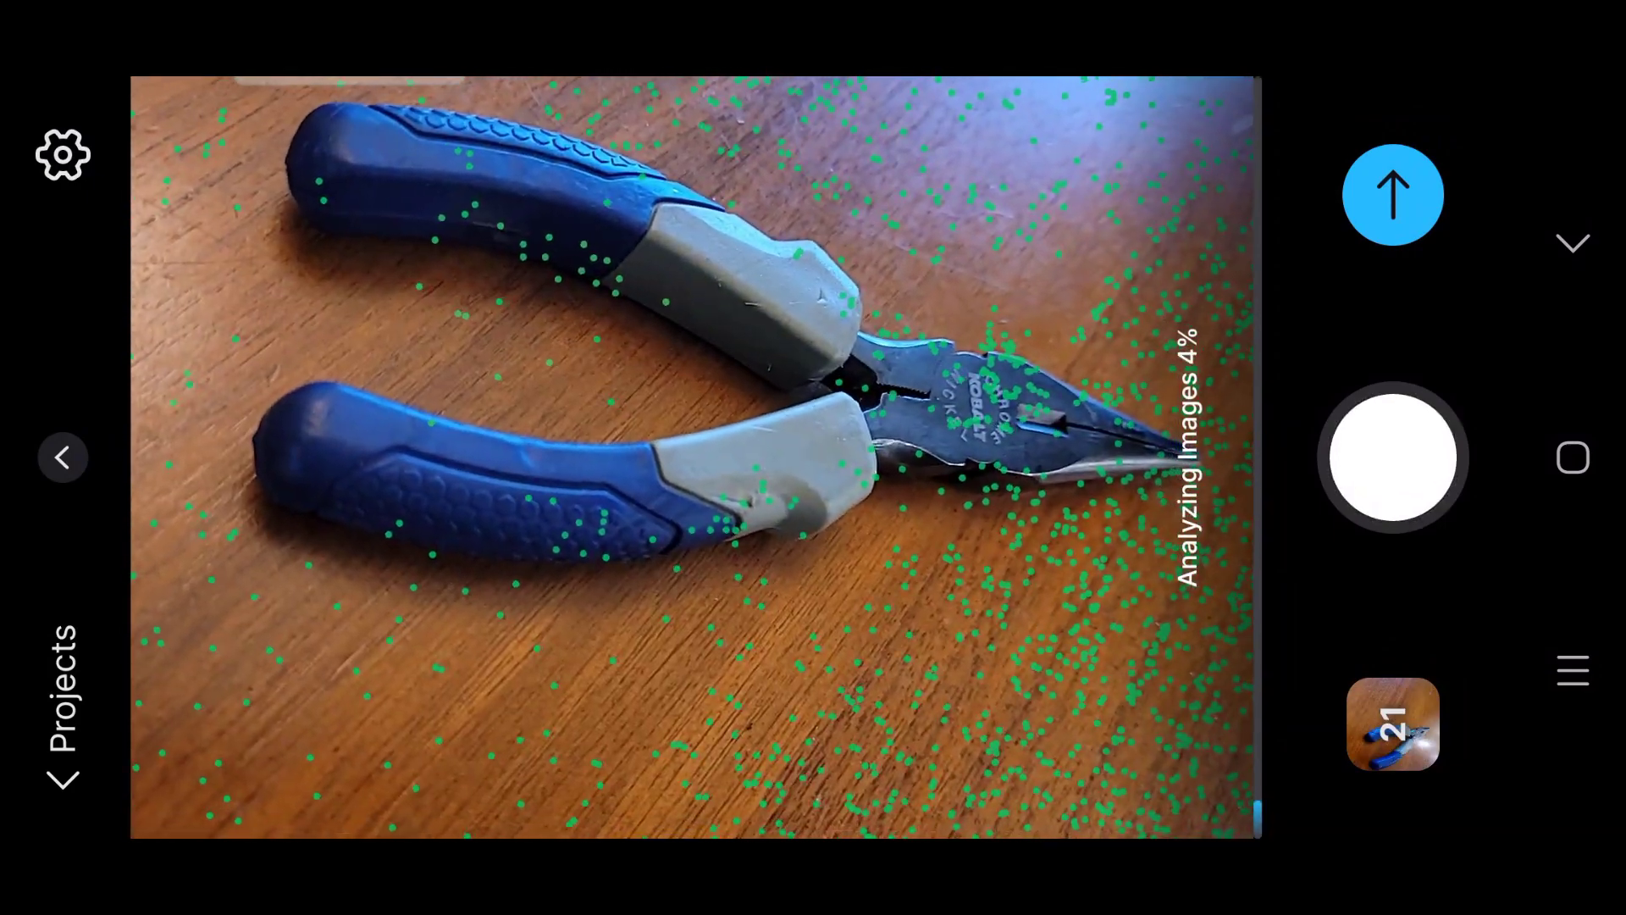
pyautogui.click(1394, 457)
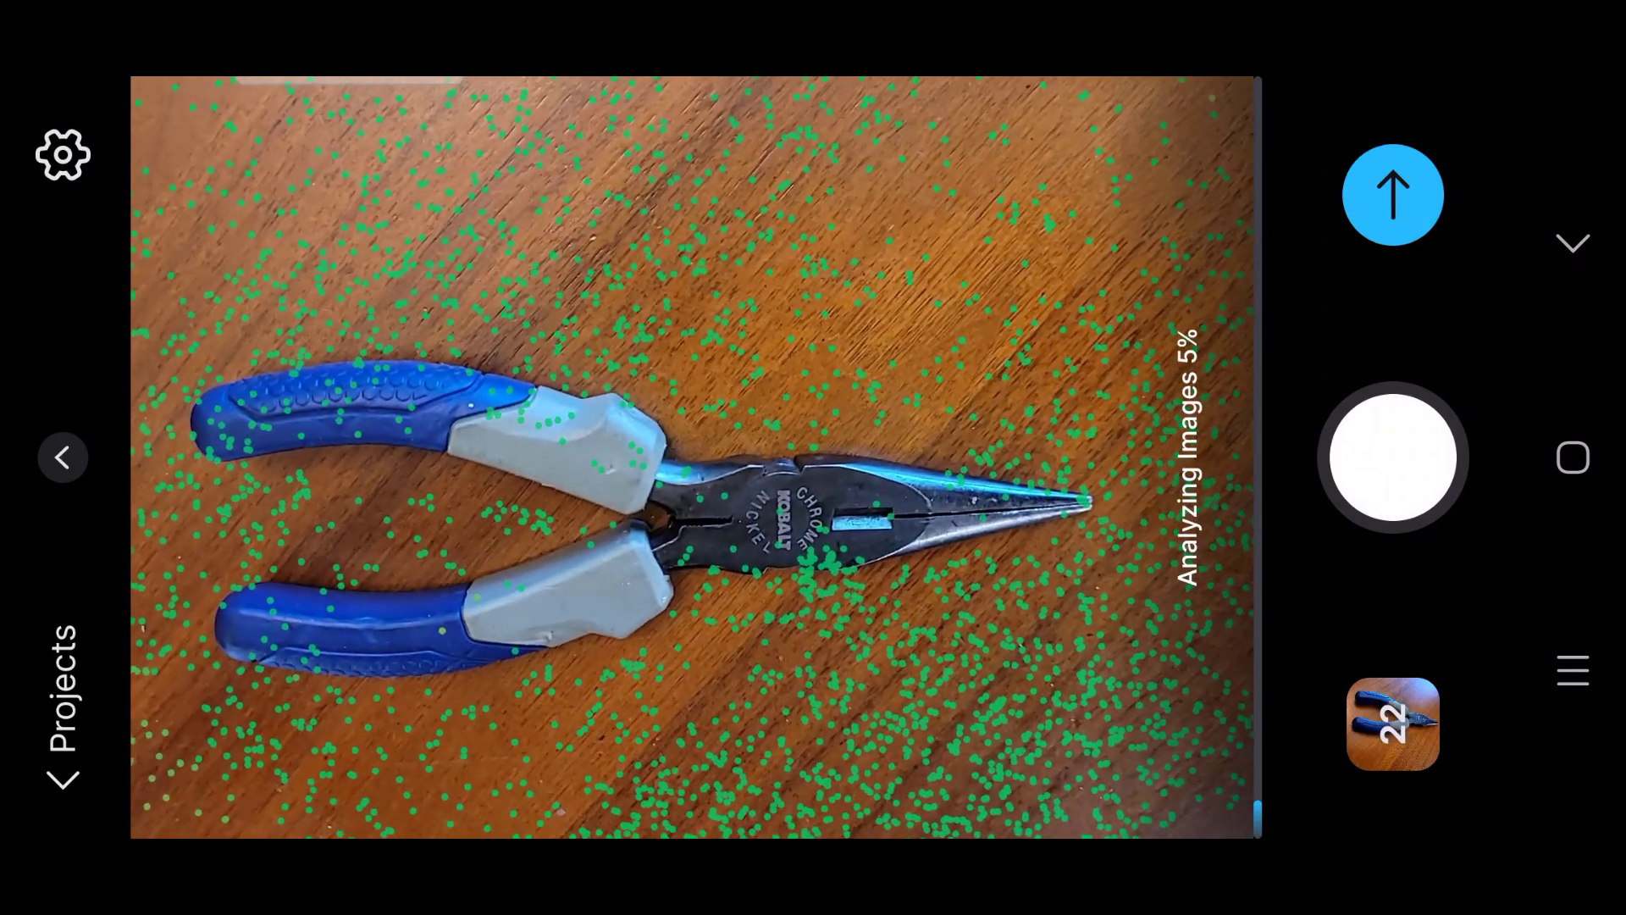
pyautogui.click(1393, 457)
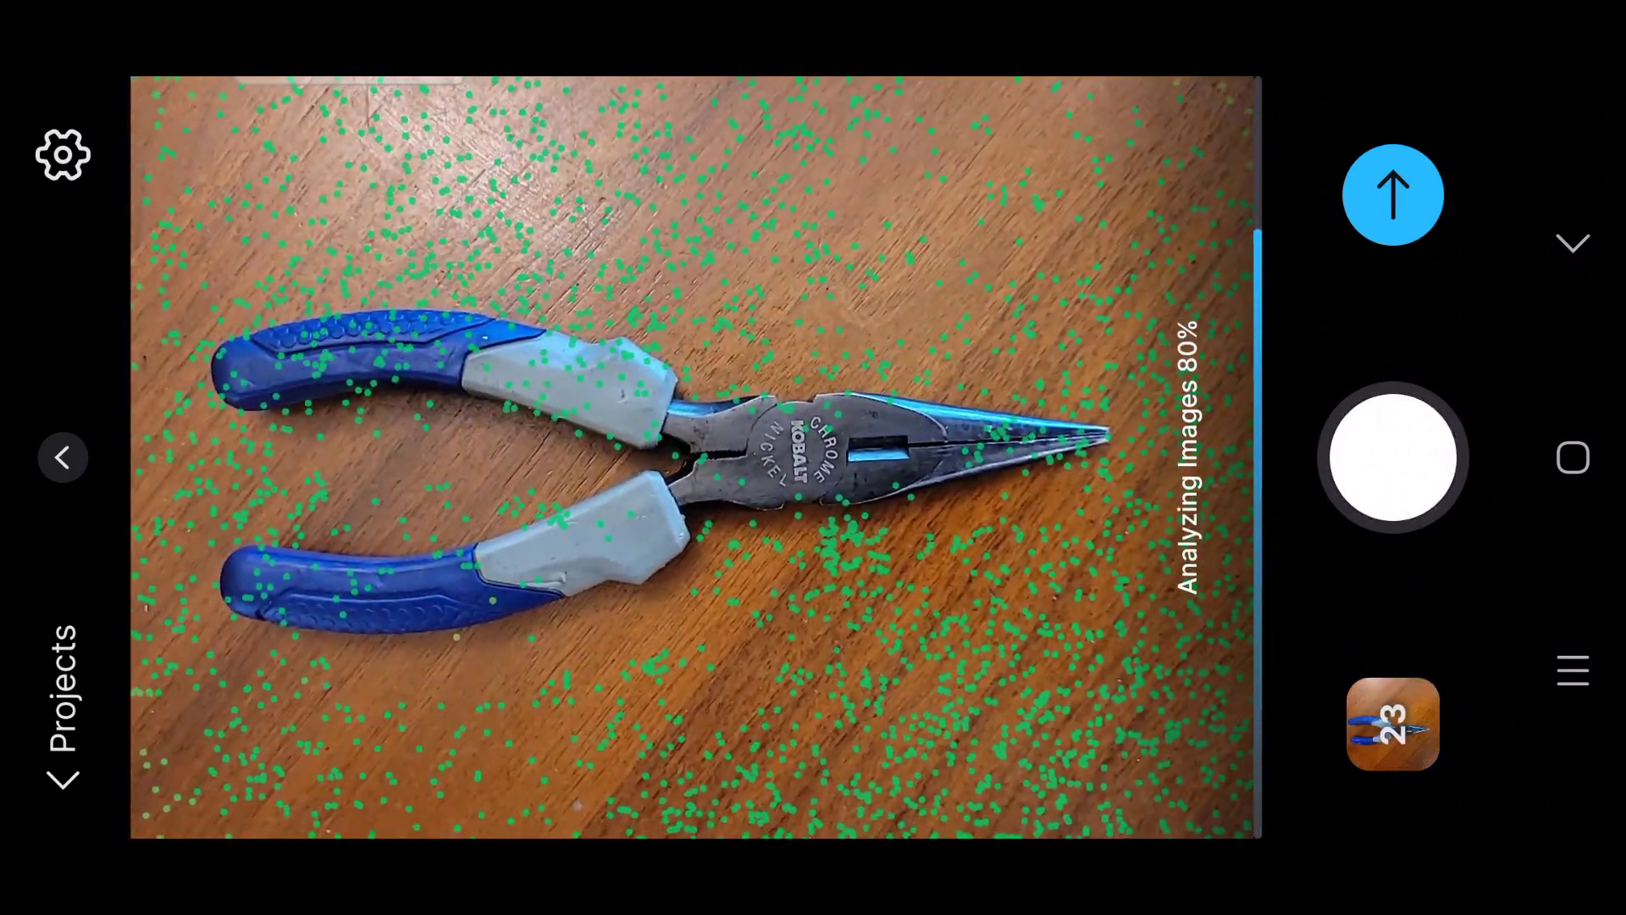
pyautogui.click(1393, 457)
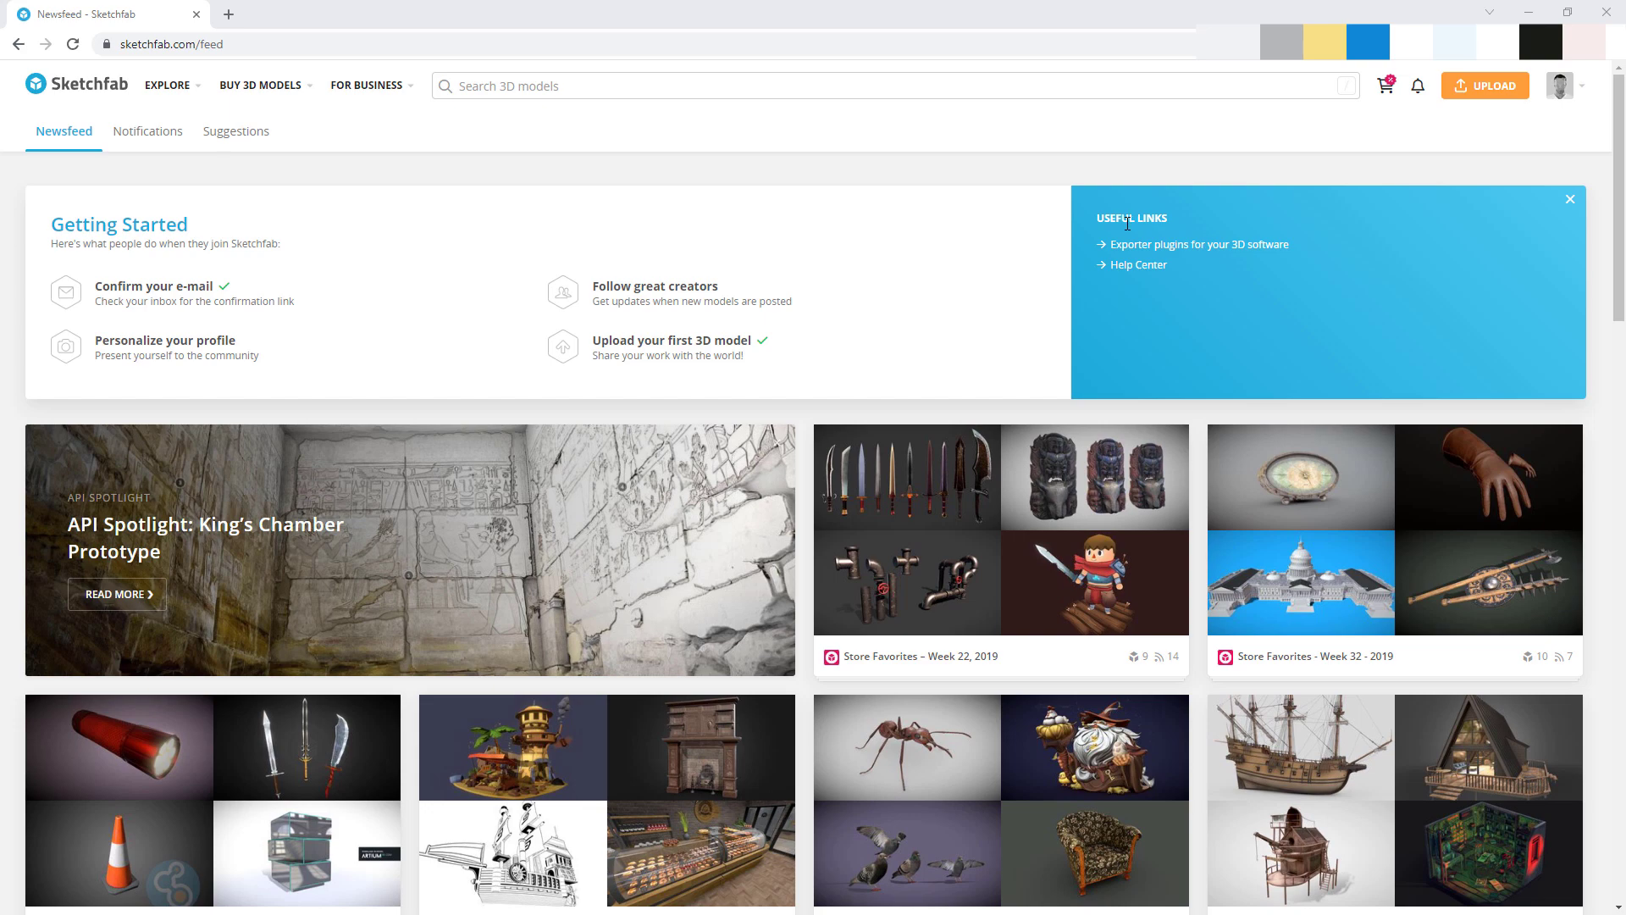
# Step: From the avatar's account menu, open Models to list the Pliers and Penciltest uploads
pyautogui.scroll(-6, 1363, 576)
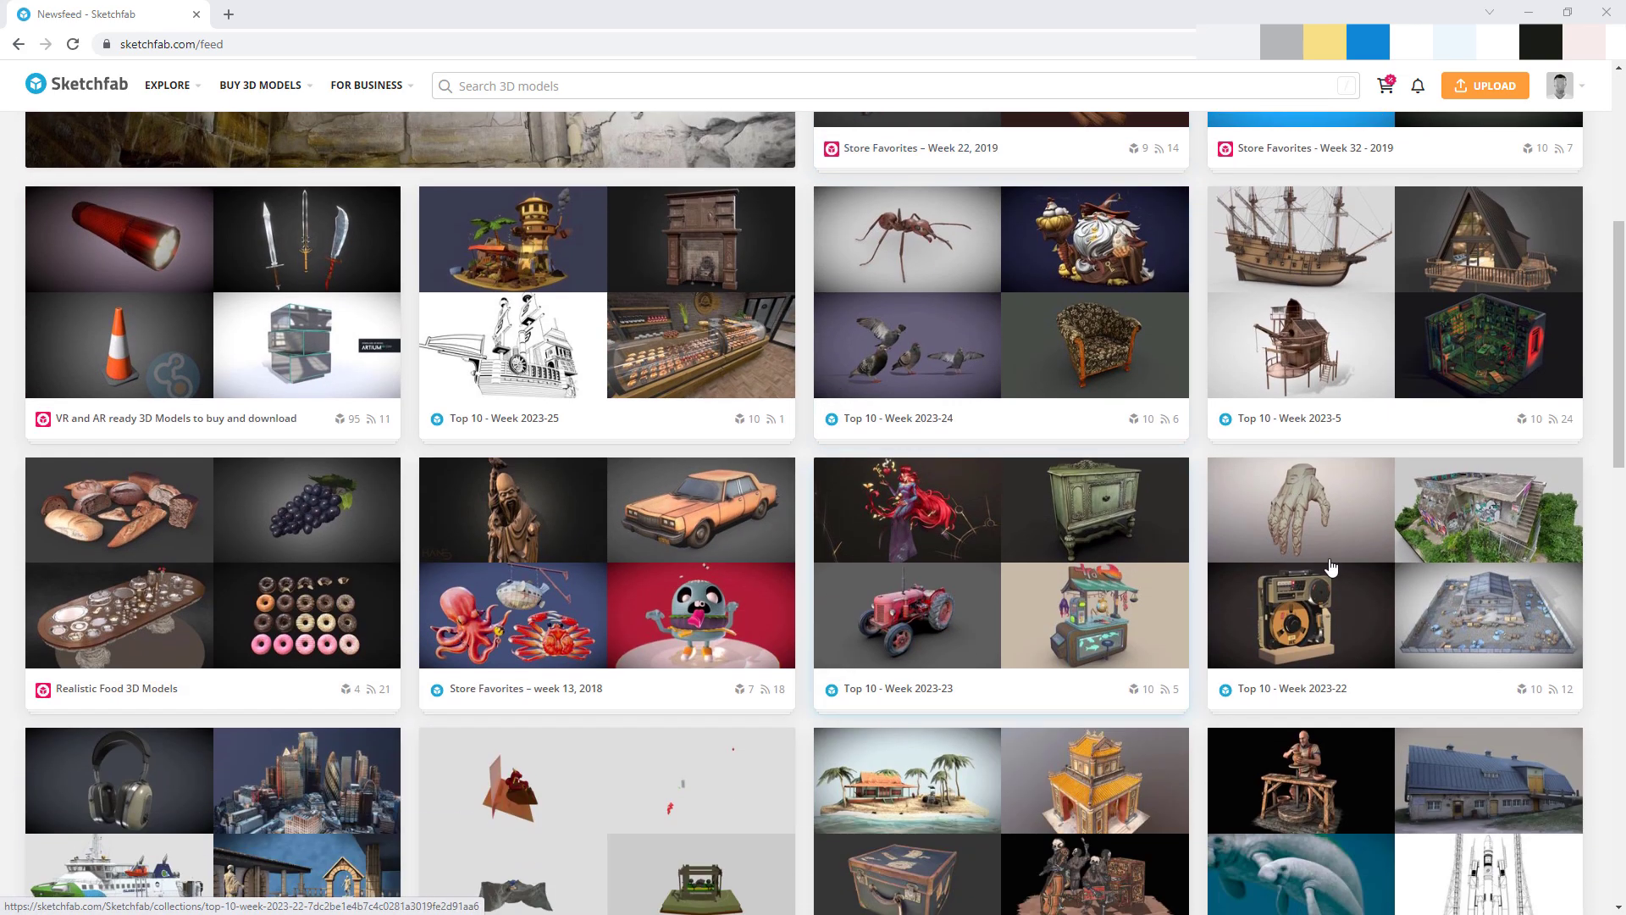
pyautogui.scroll(6, 1389, 542)
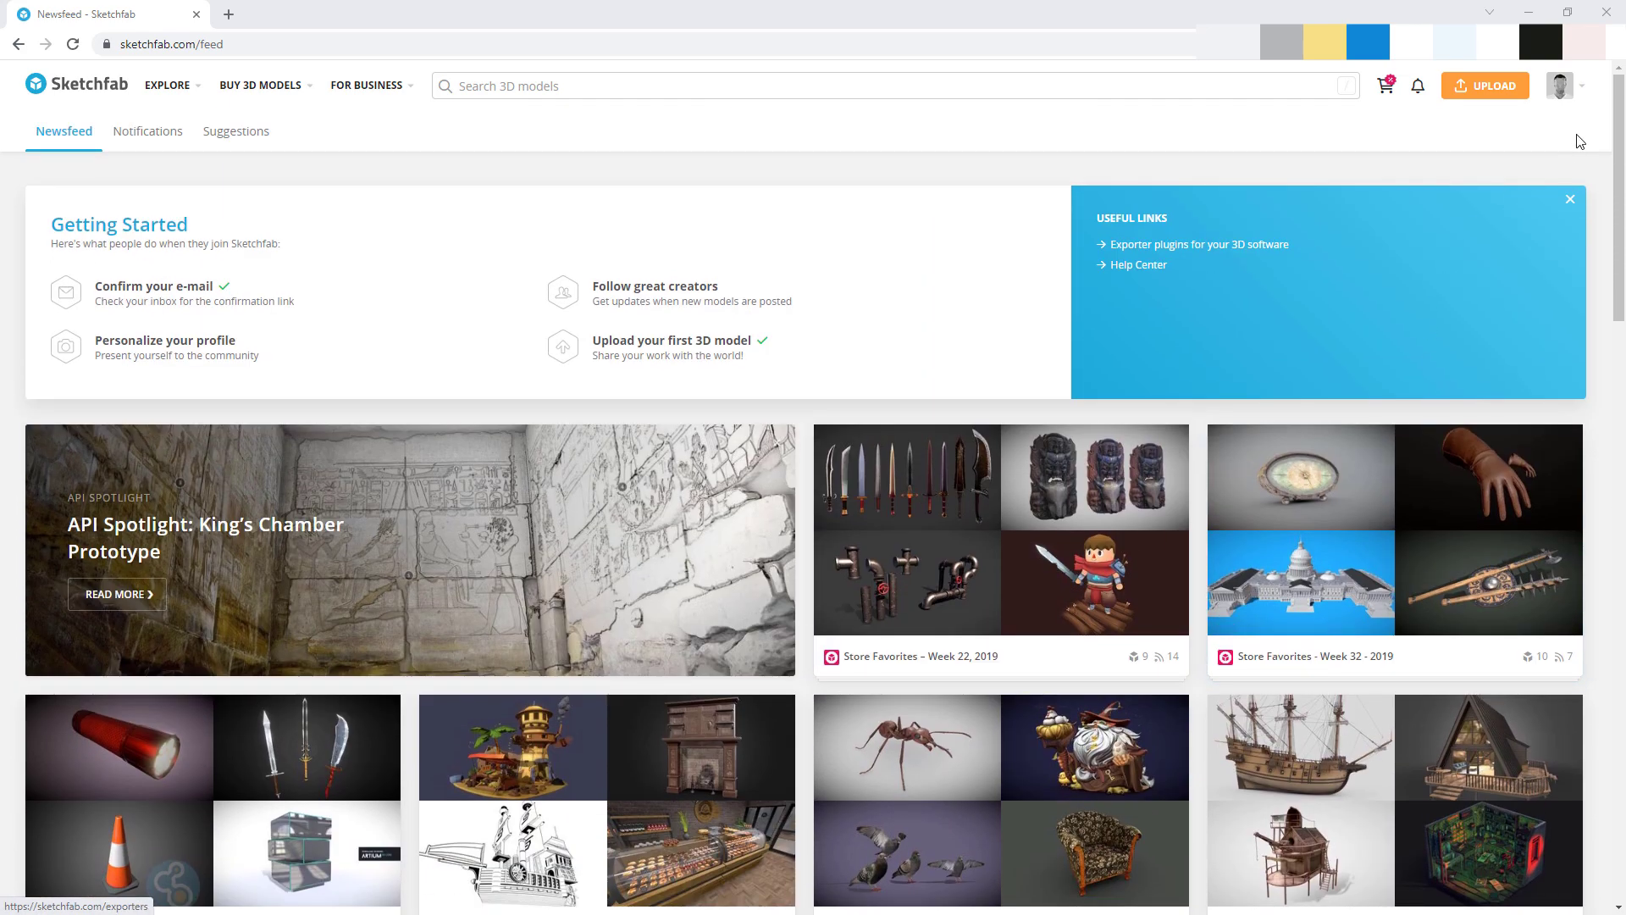
pyautogui.click(1580, 87)
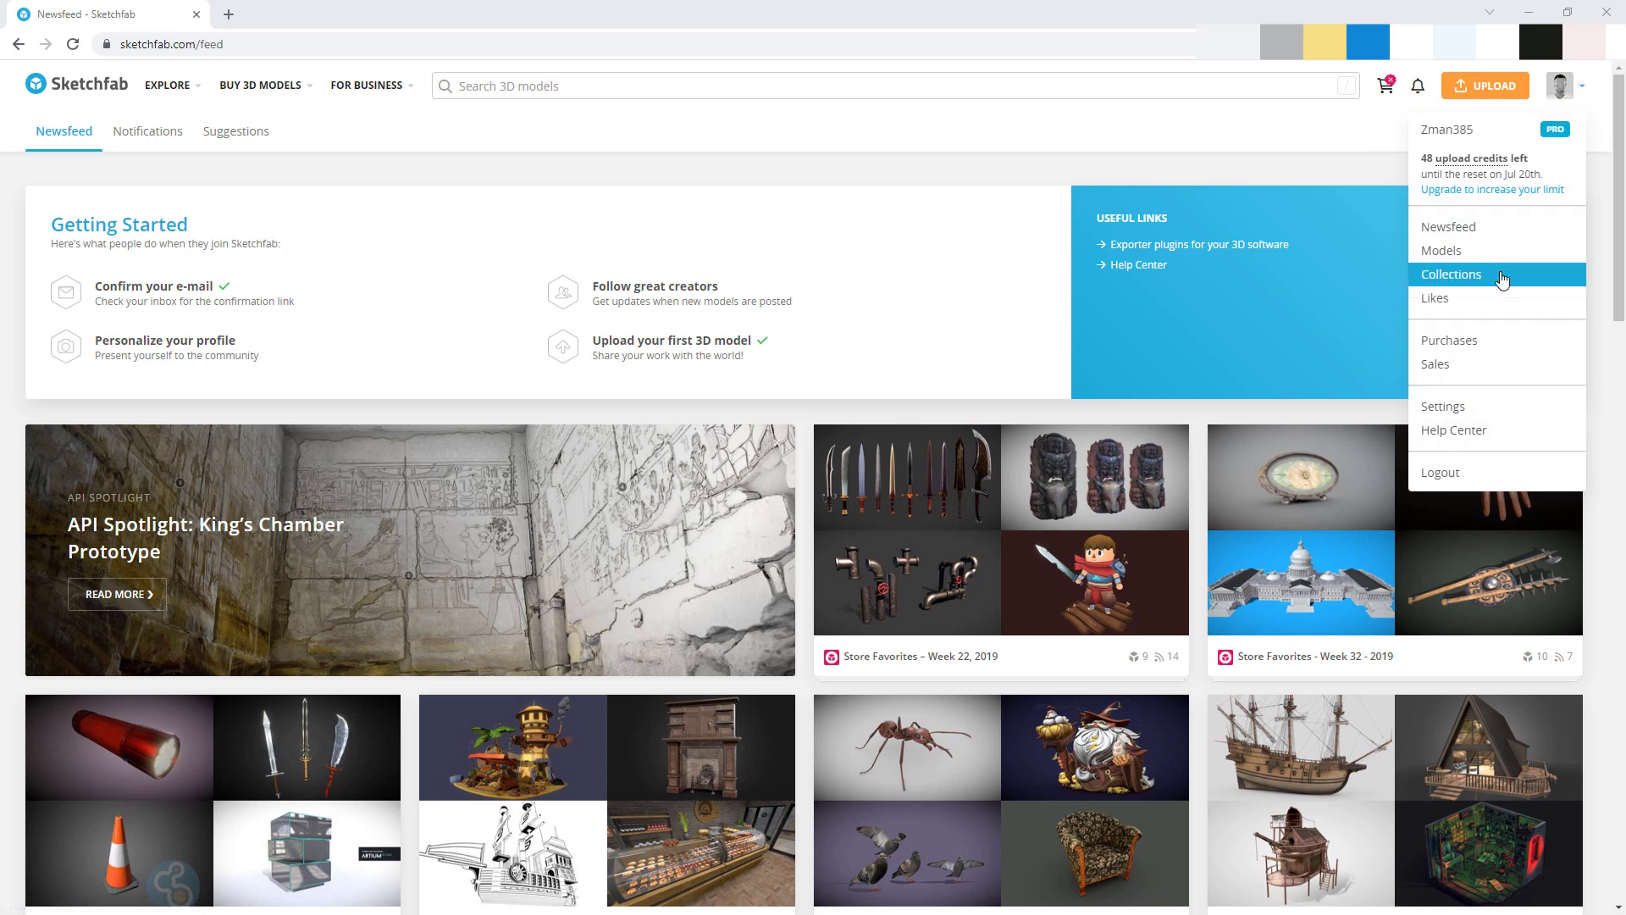
pyautogui.click(1449, 251)
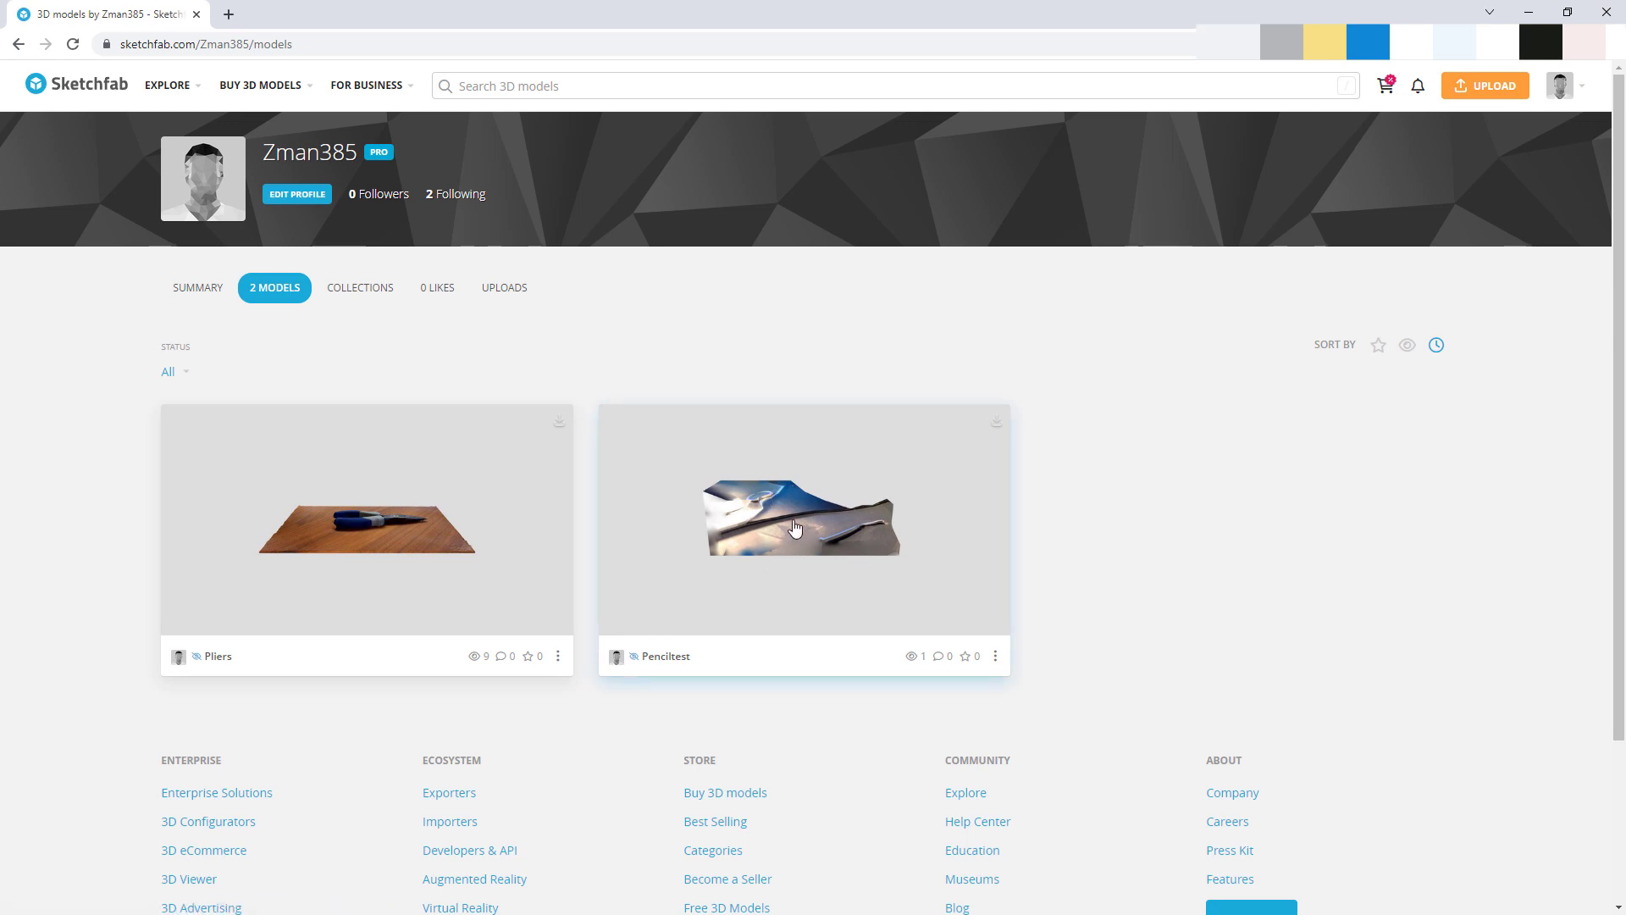
# Step: Open the Pliers model and orbit it to top-down, low side and opposite-side views
pyautogui.click(371, 537)
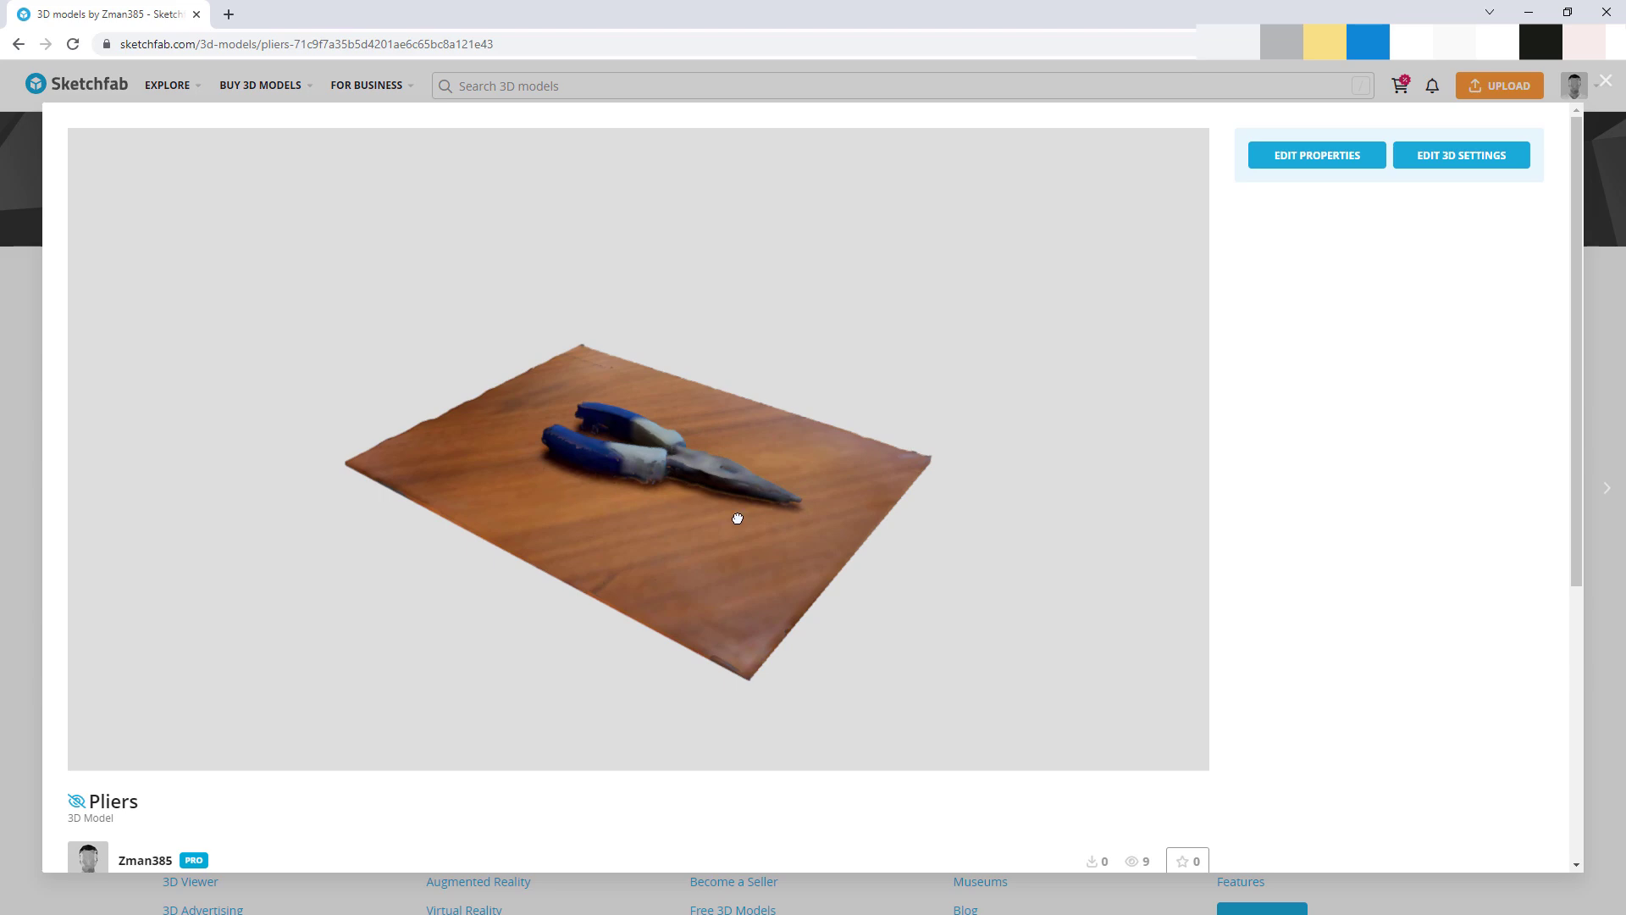
pyautogui.moveTo(685, 458); pyautogui.dragTo(737, 584)
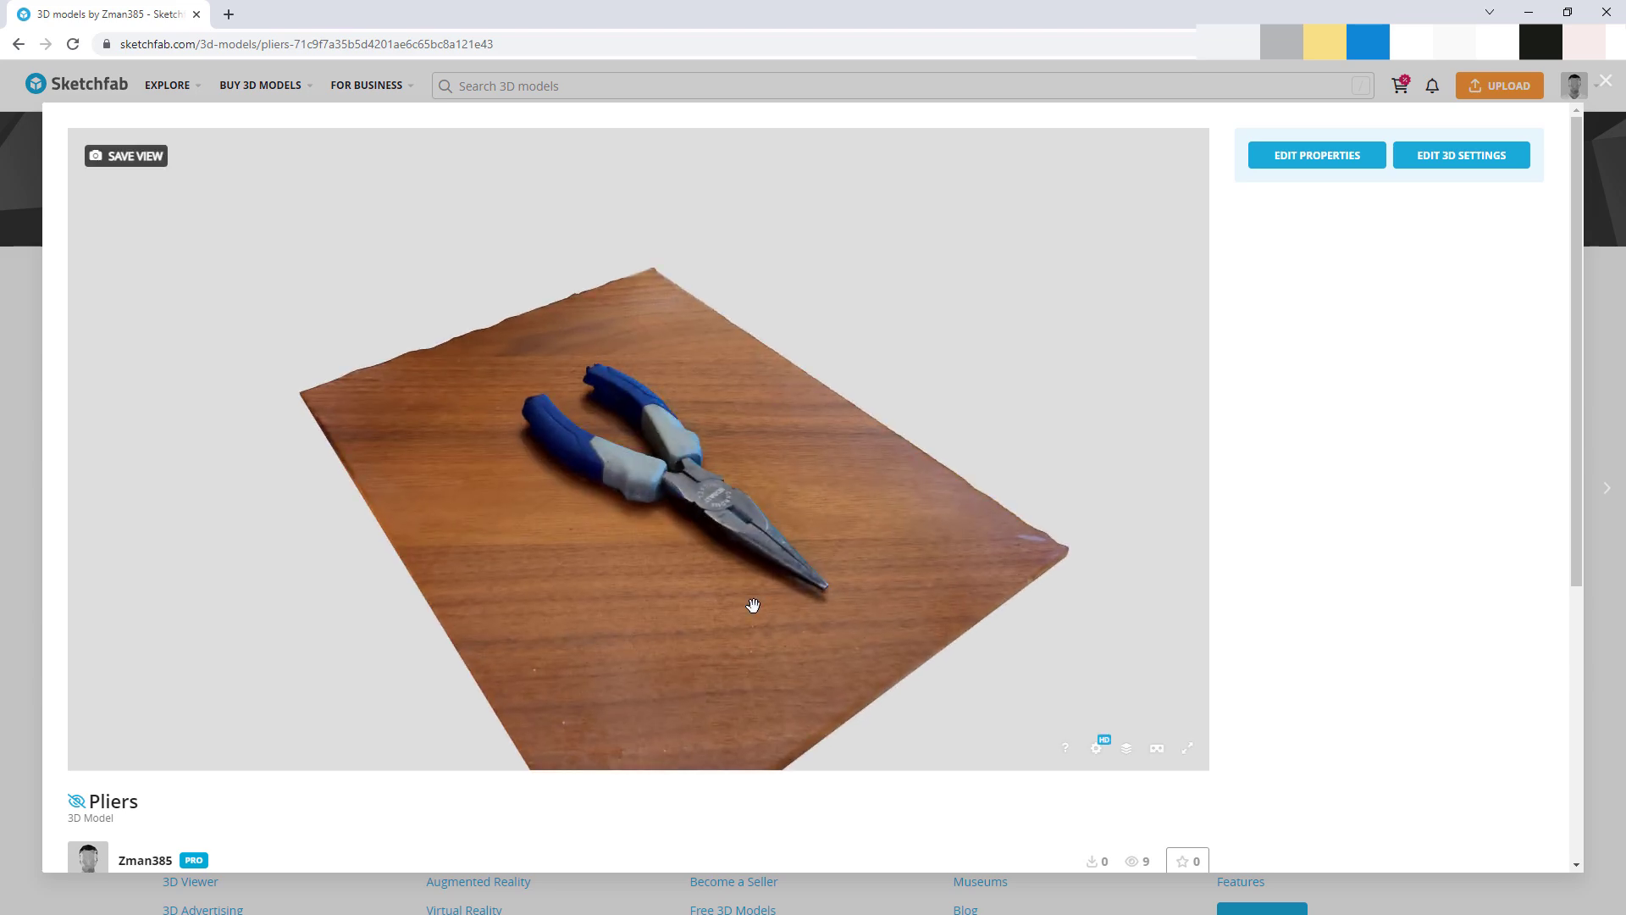
pyautogui.scroll(6, 751, 606)
pyautogui.moveTo(981, 672); pyautogui.dragTo(969, 624)
pyautogui.scroll(2, 971, 621)
pyautogui.scroll(2, 971, 621)
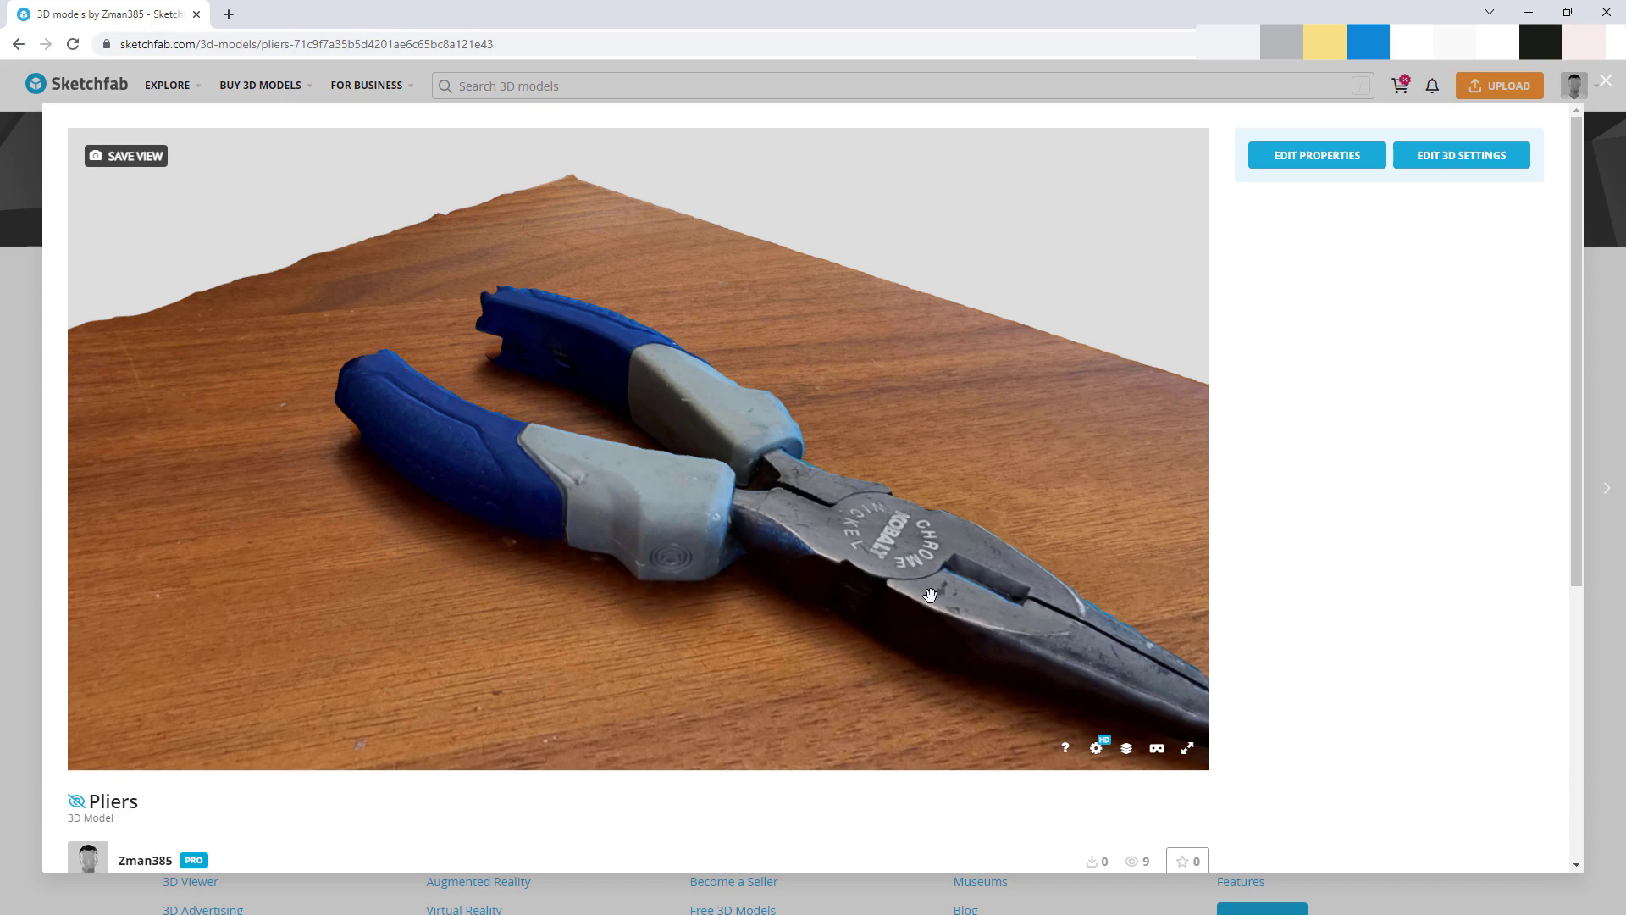
pyautogui.moveTo(999, 649); pyautogui.dragTo(821, 683)
pyautogui.scroll(2, 678, 608)
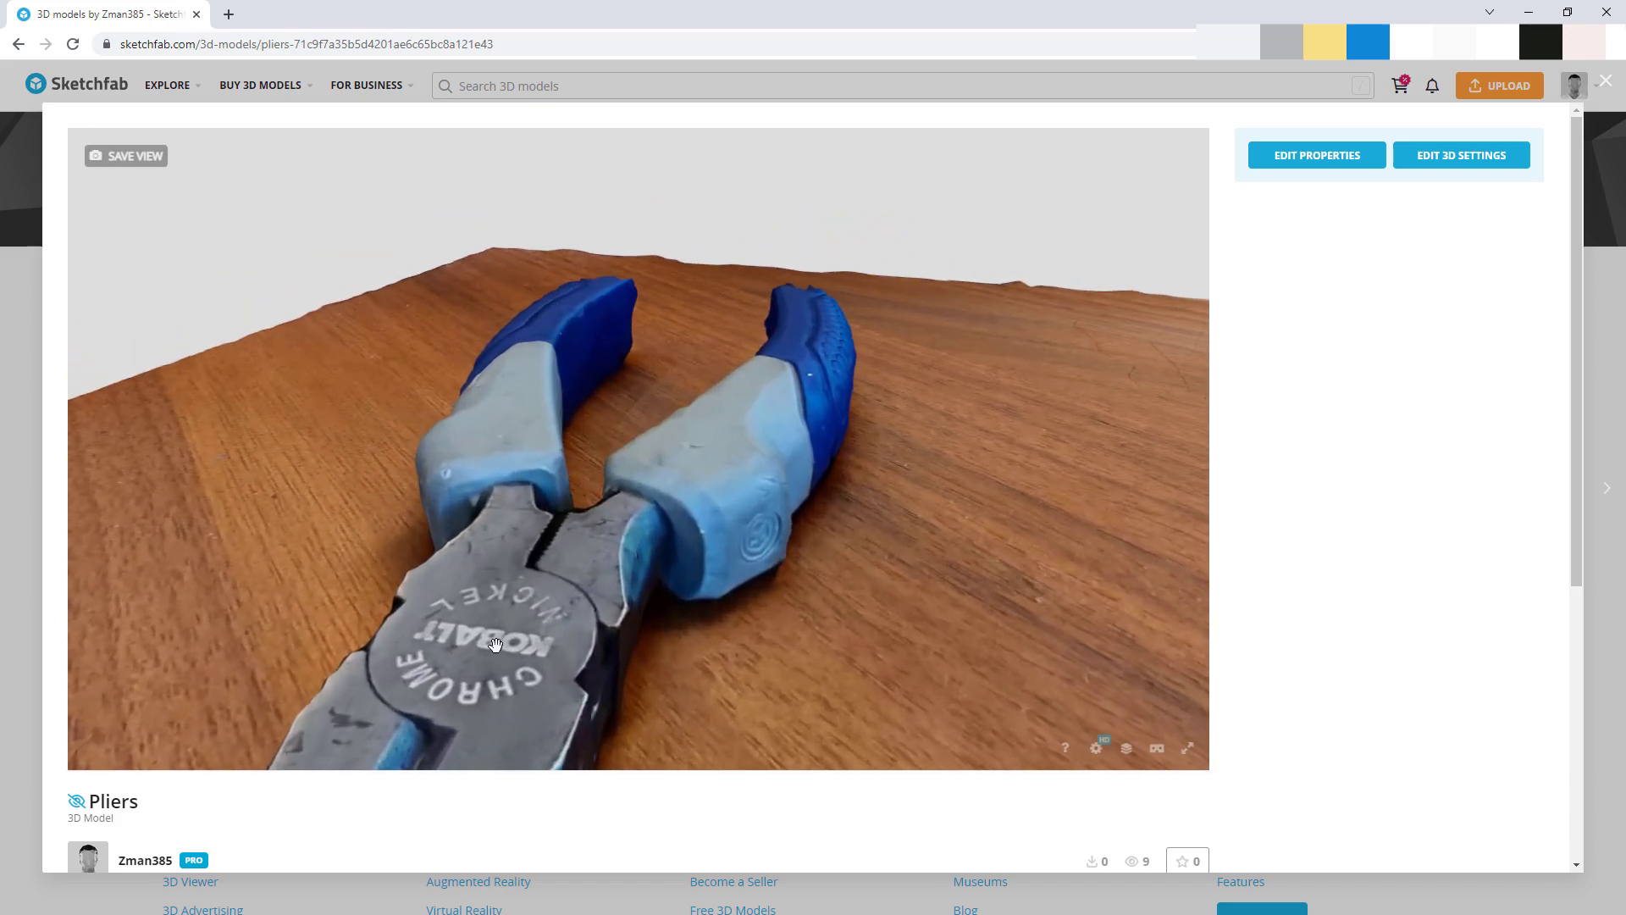
pyautogui.moveTo(678, 608); pyautogui.dragTo(363, 566)
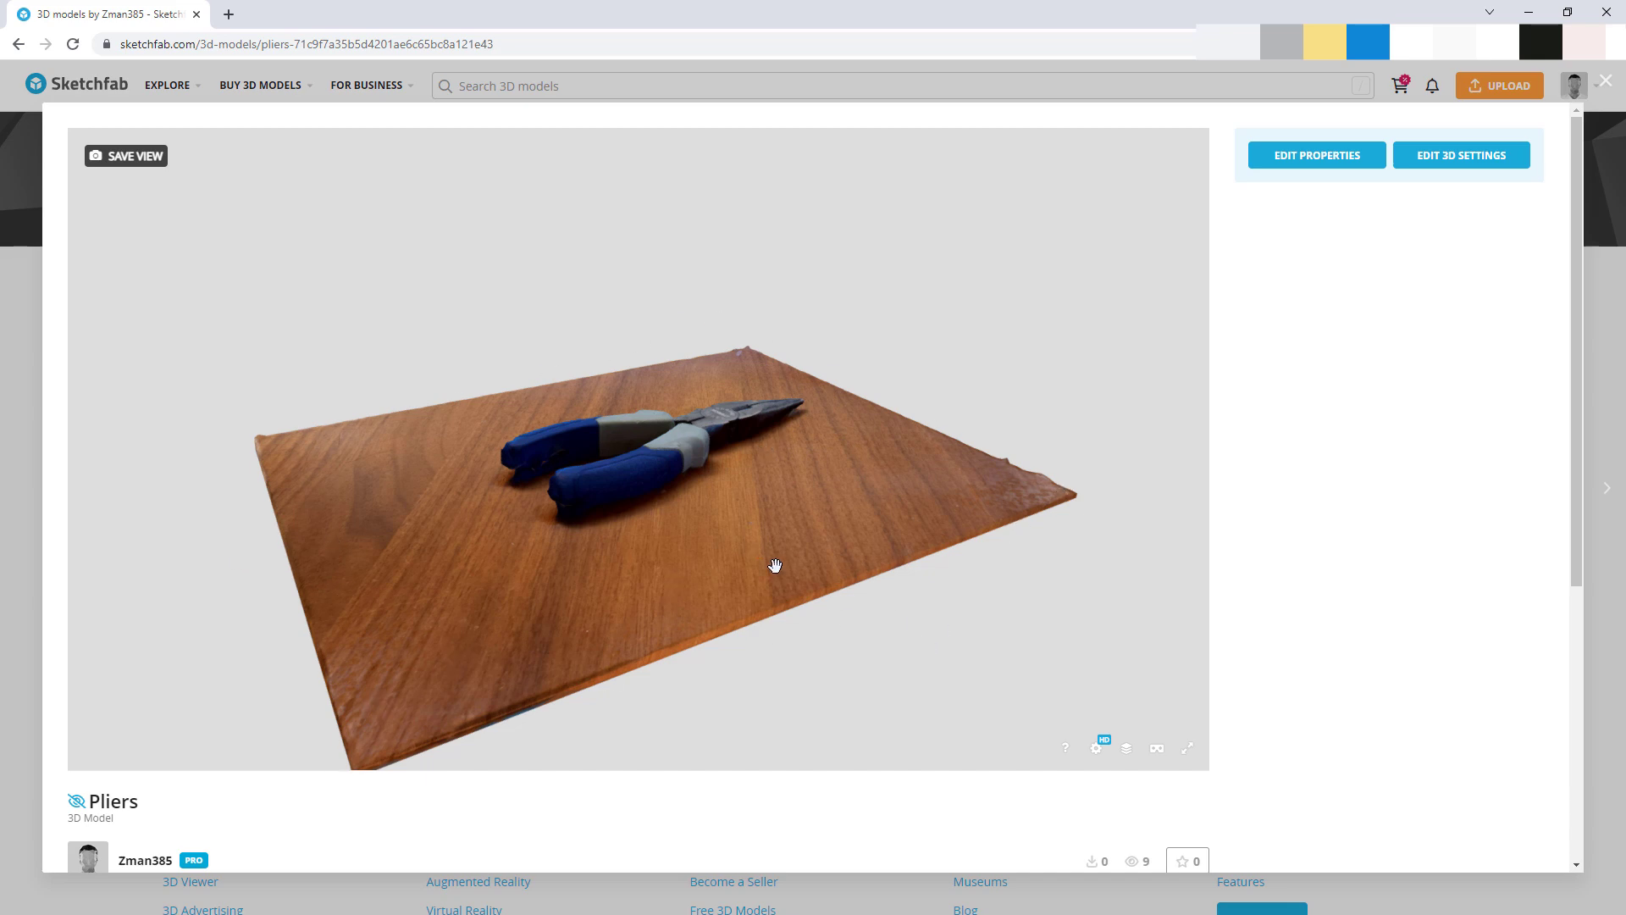
# Step: Turn the Pliers model front-on, then handles left and right, and through a full spin
pyautogui.moveTo(787, 464); pyautogui.dragTo(667, 526)
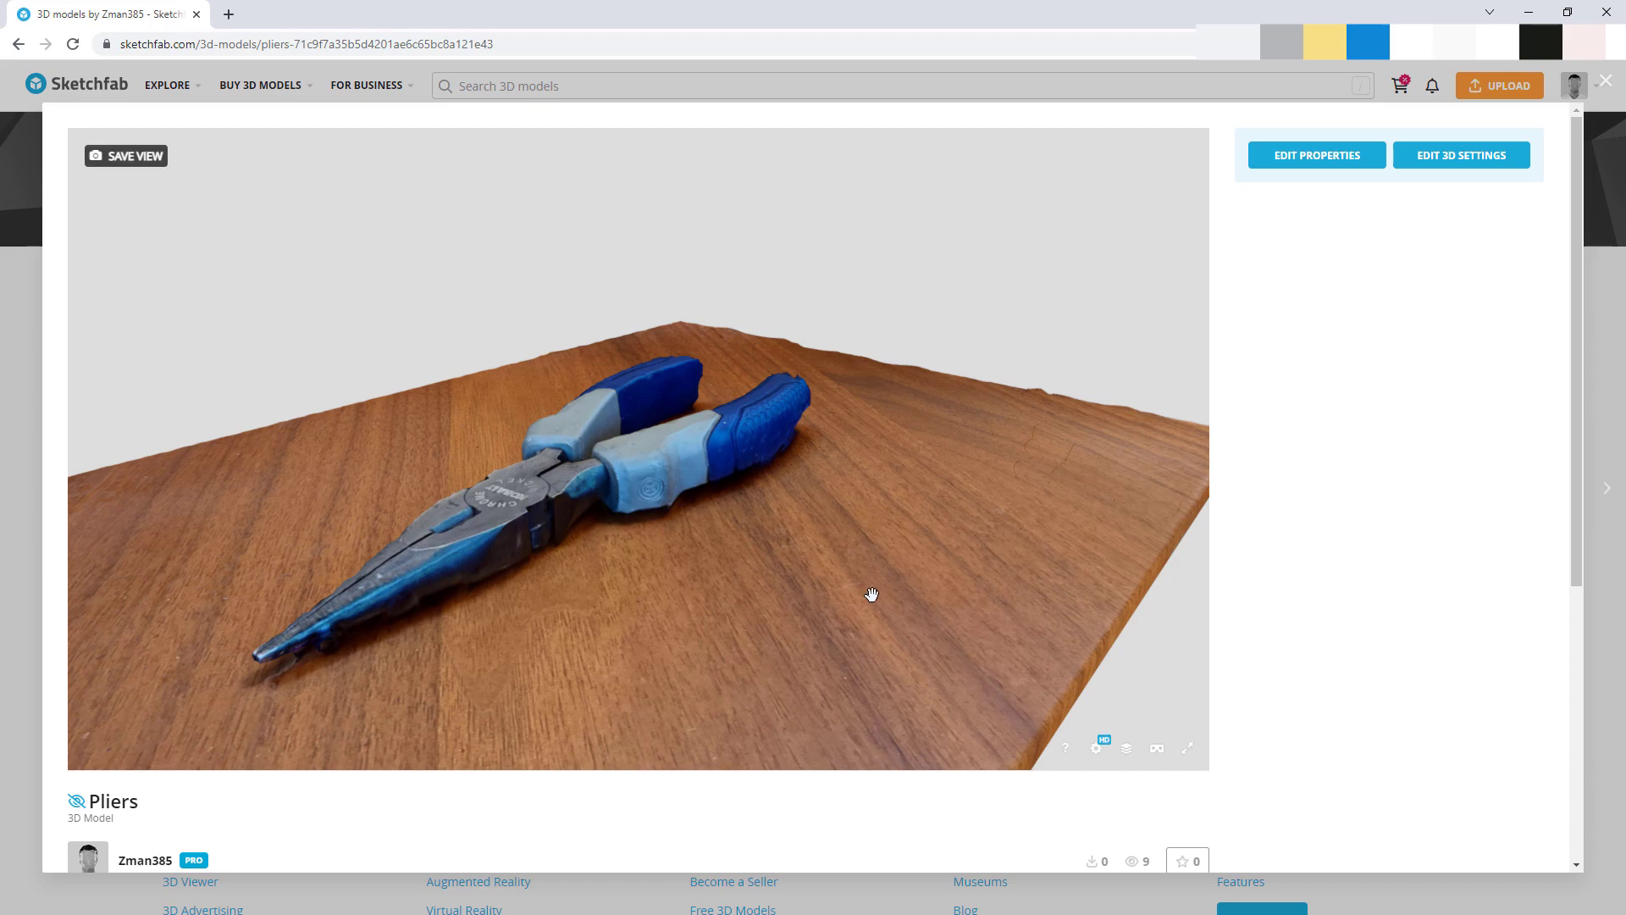
pyautogui.moveTo(870, 596); pyautogui.dragTo(424, 592)
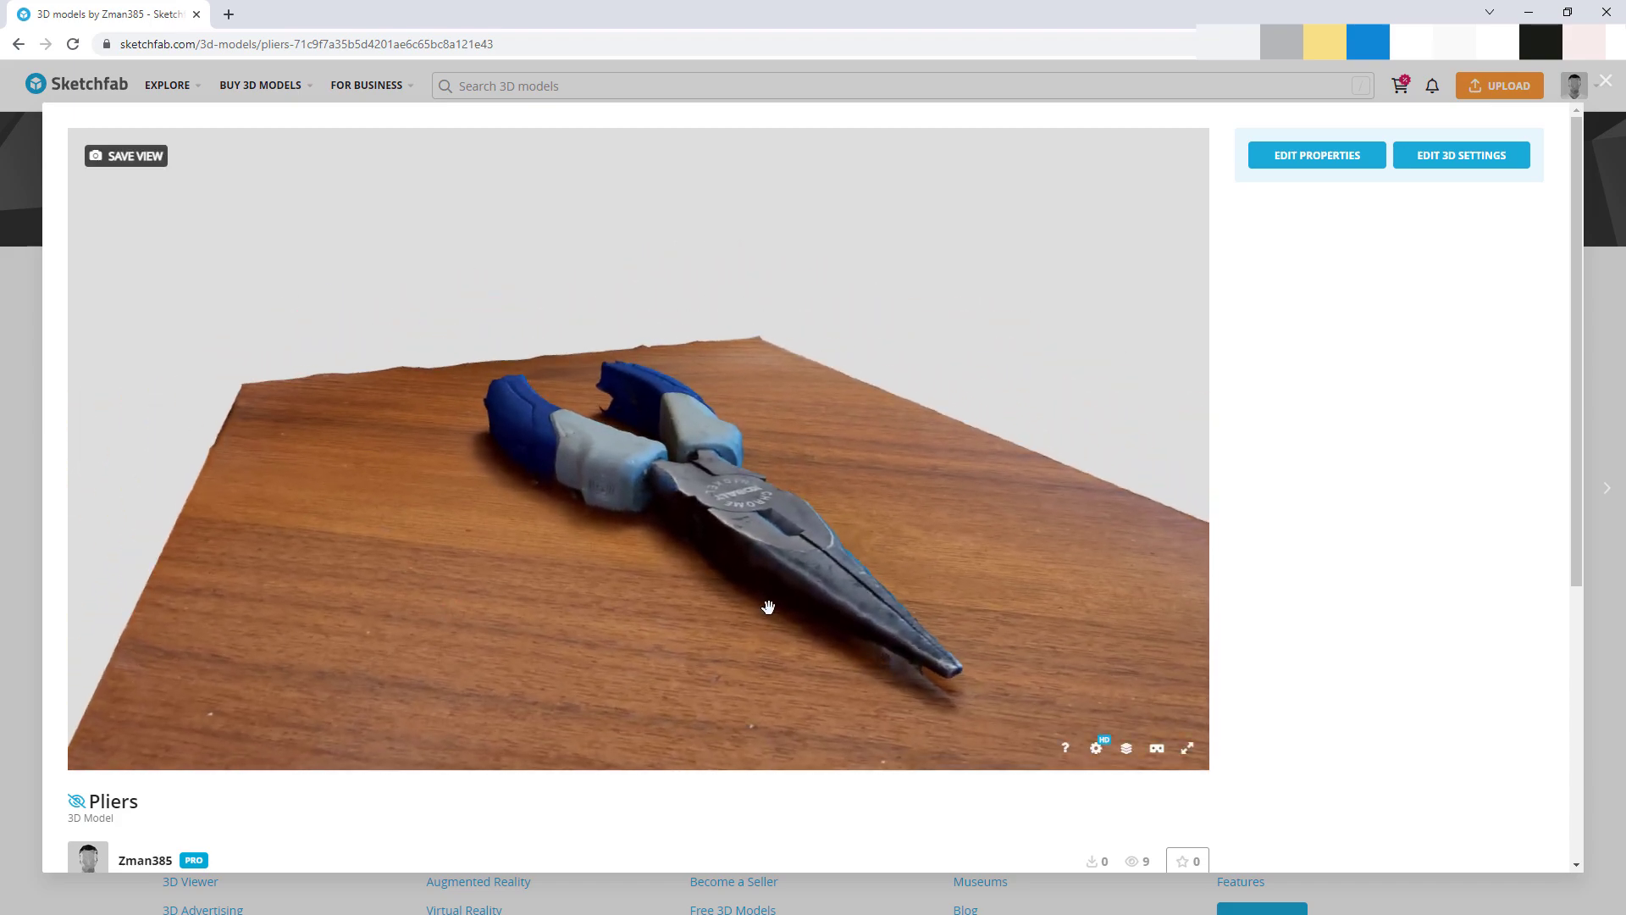
pyautogui.moveTo(663, 569); pyautogui.dragTo(559, 570)
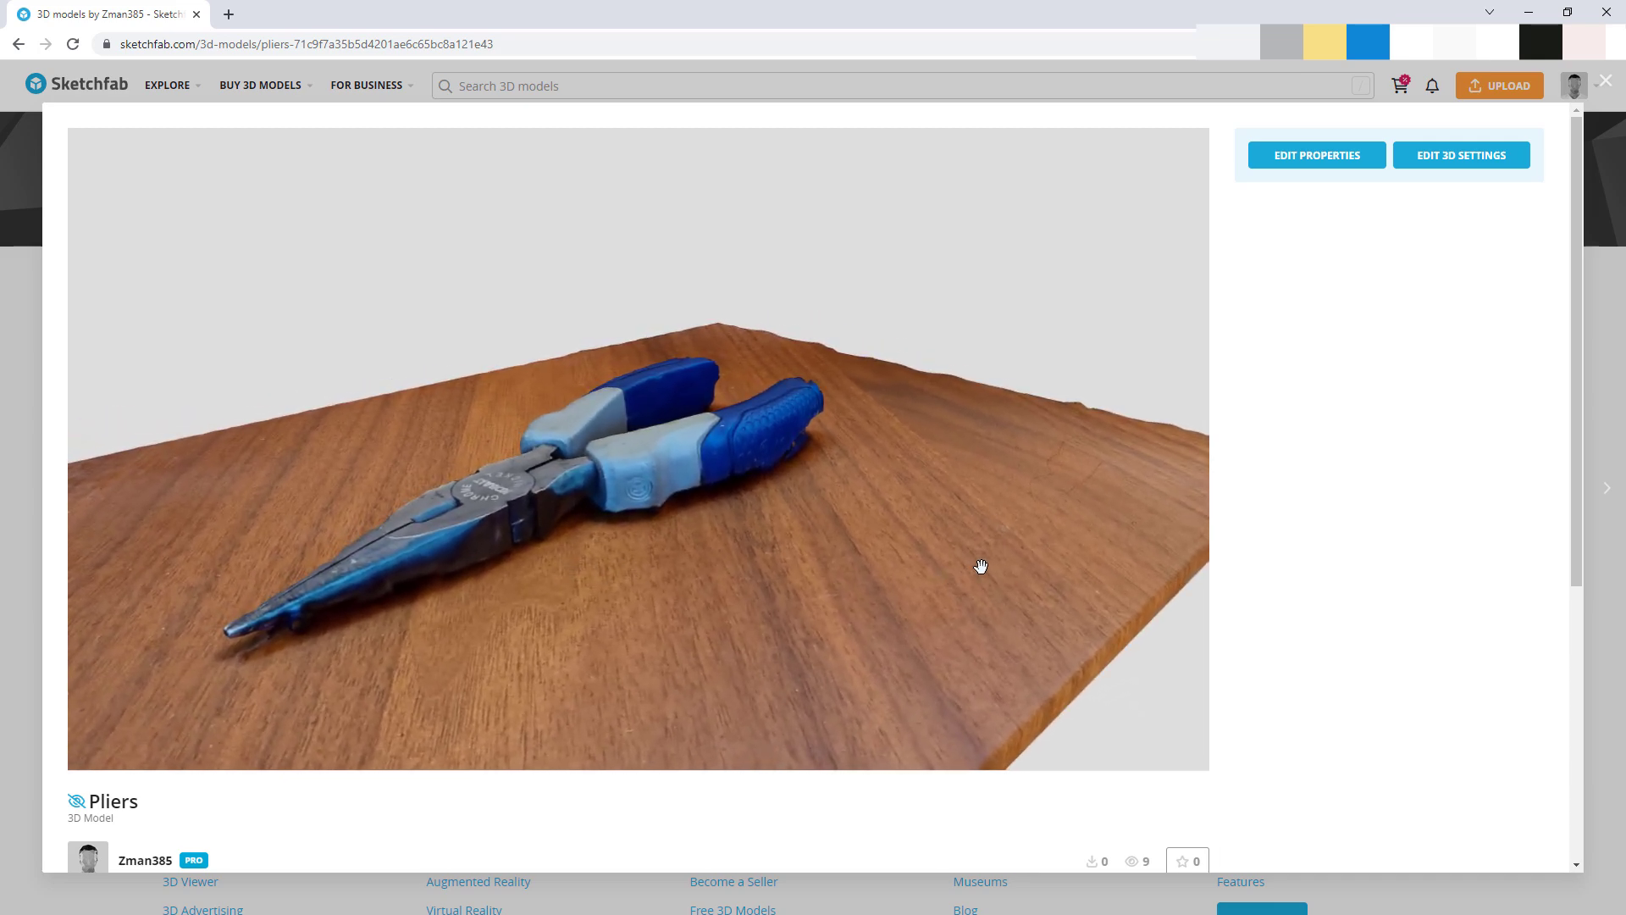
pyautogui.moveTo(1017, 562); pyautogui.dragTo(602, 565)
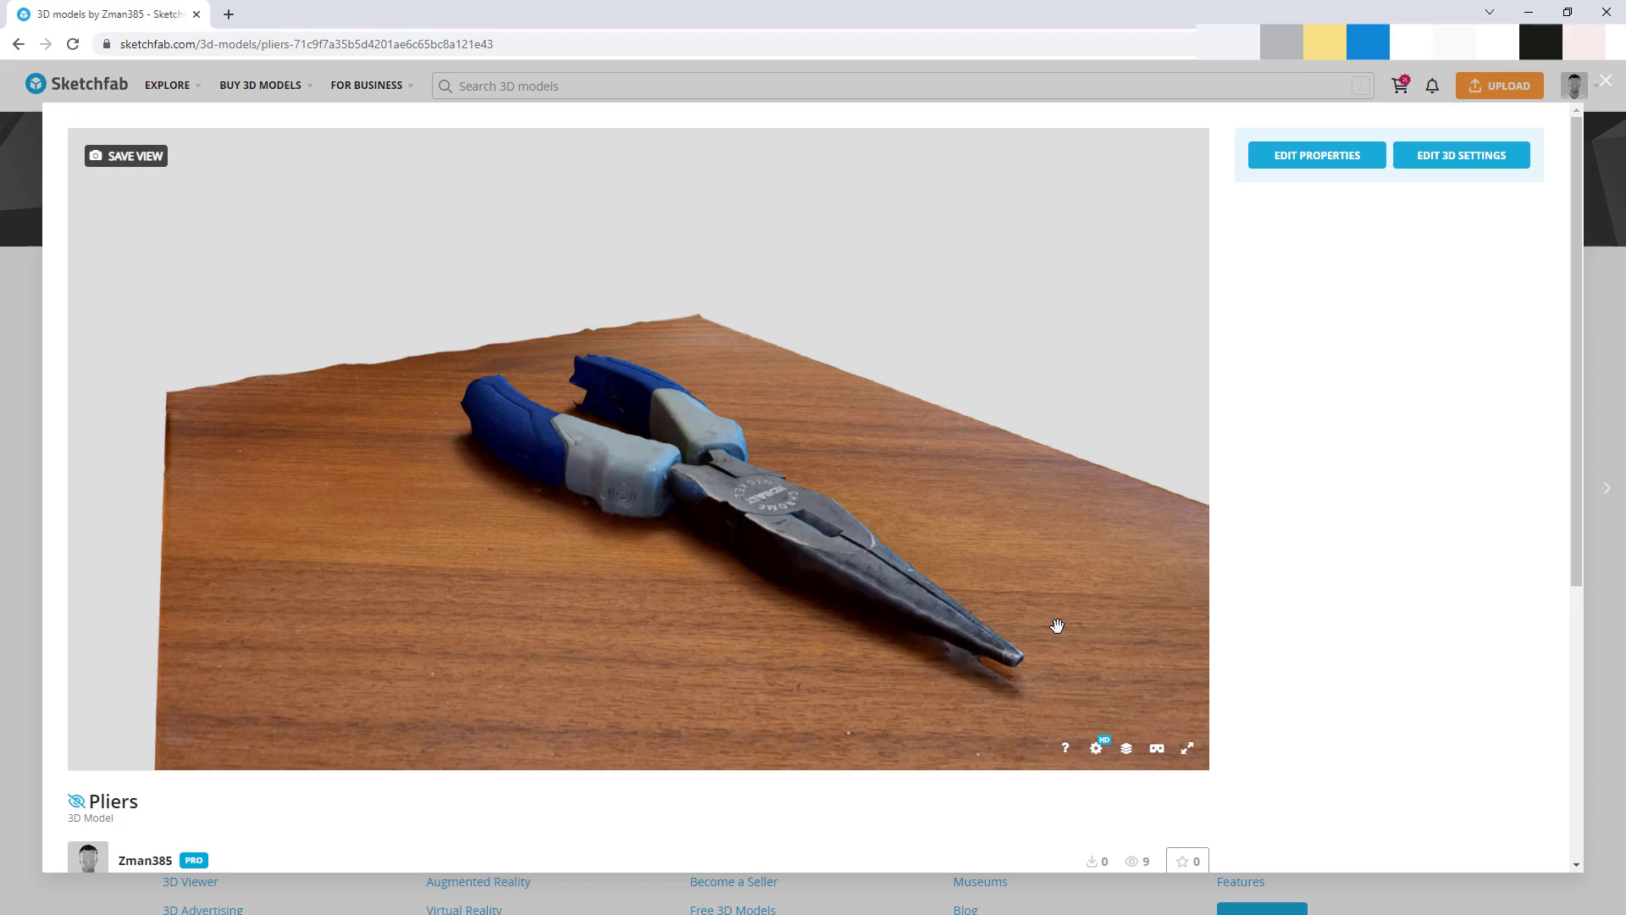
pyautogui.moveTo(1057, 625)
pyautogui.mouseDown()
pyautogui.moveTo(943, 592)
pyautogui.moveTo(1057, 633)
pyautogui.mouseUp()
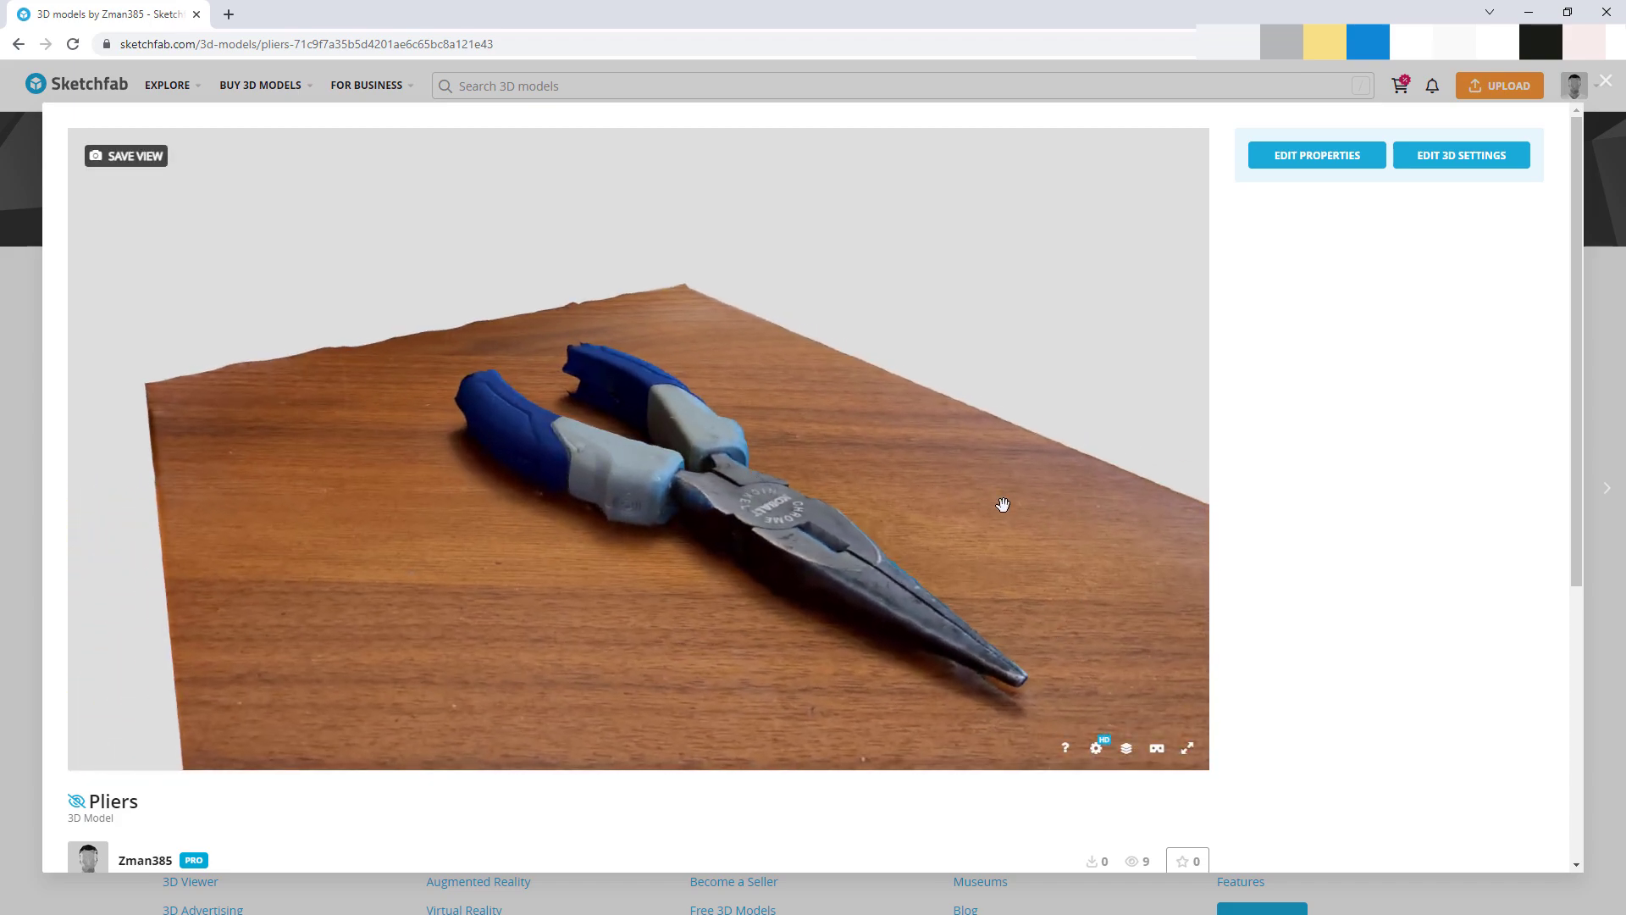
# Step: Close the Pliers viewer, review its Download formats, and dismiss the dialog without downloading
pyautogui.click(1588, 227)
pyautogui.click(559, 656)
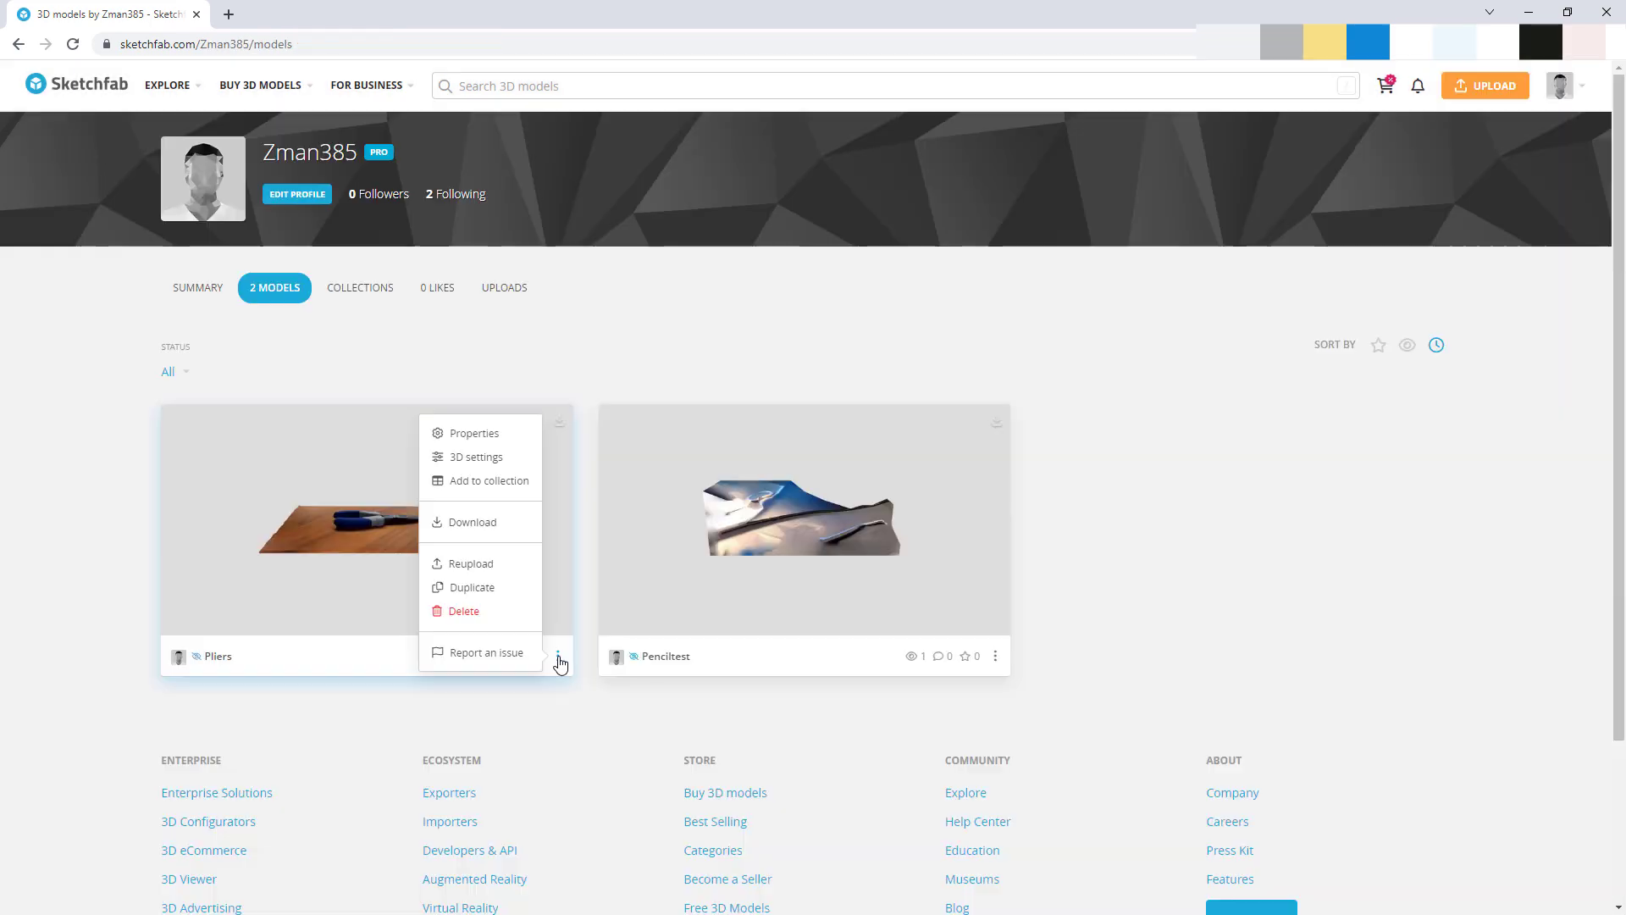
pyautogui.click(474, 523)
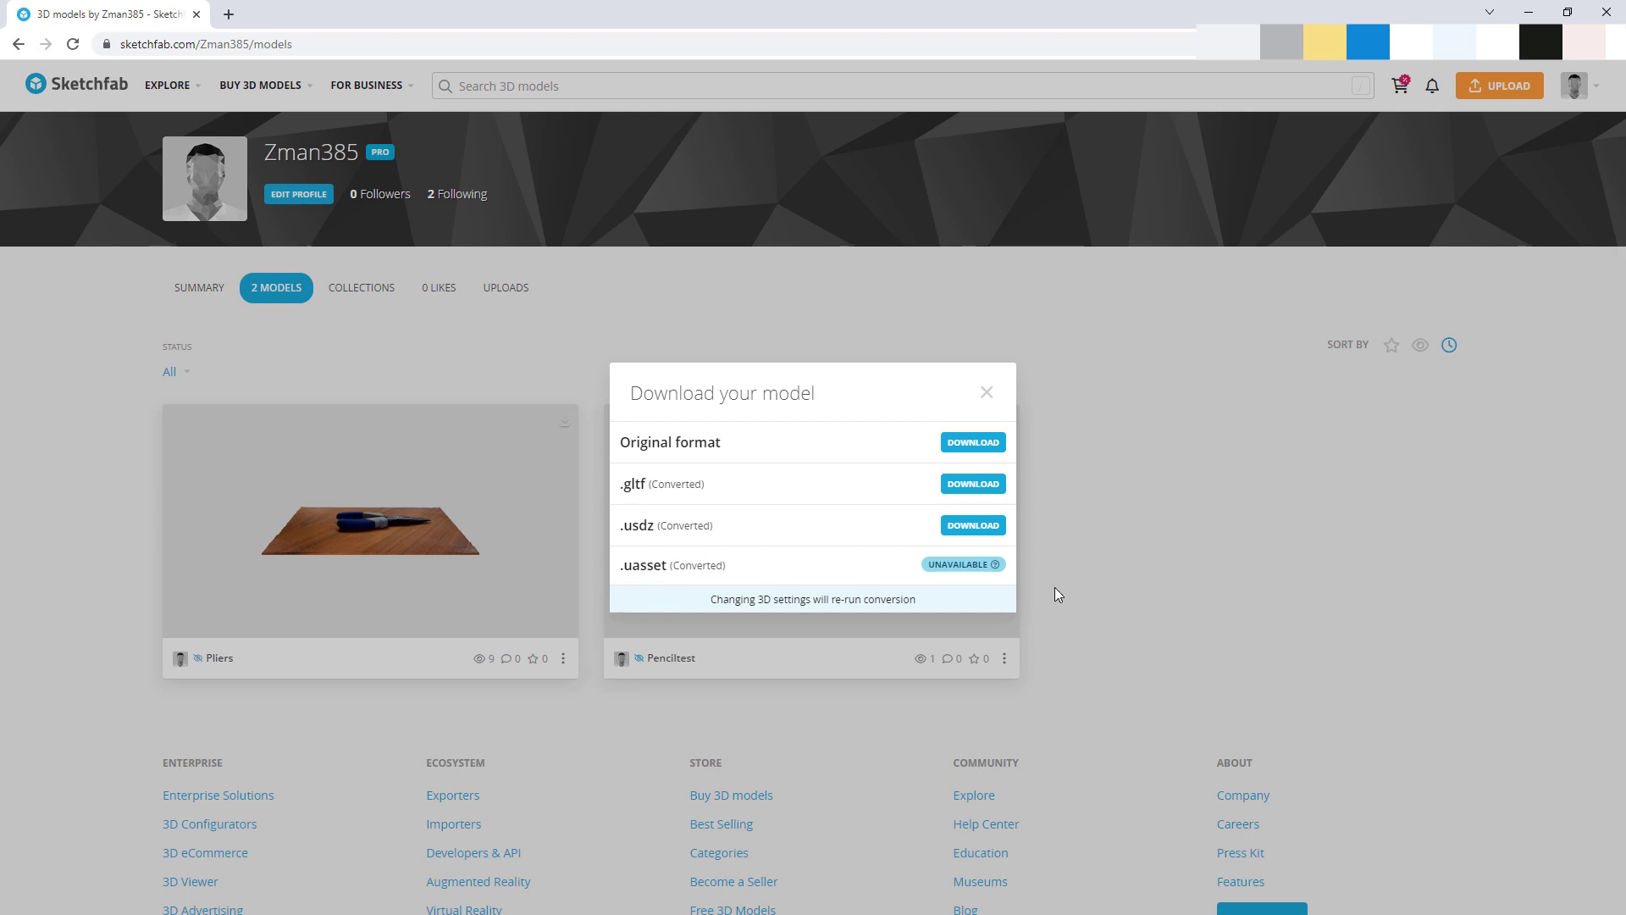
pyautogui.click(986, 394)
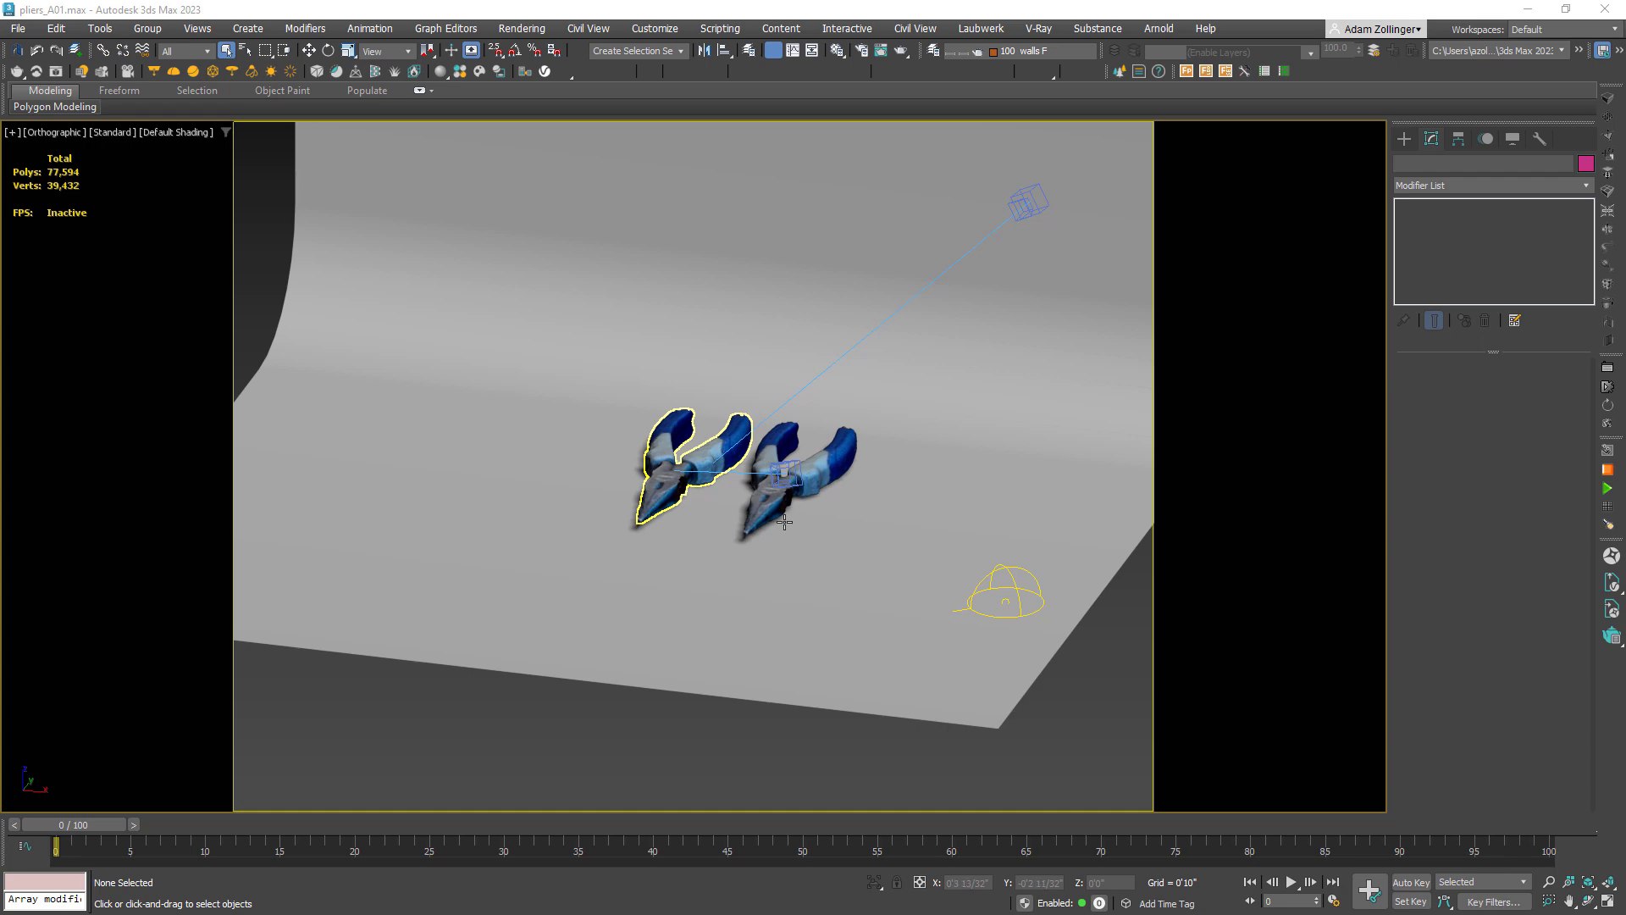
# Step: Isolate the original scanned pliers in Right view with the safe frame hidden
pyautogui.scroll(5, 641, 491)
pyautogui.click(641, 491)
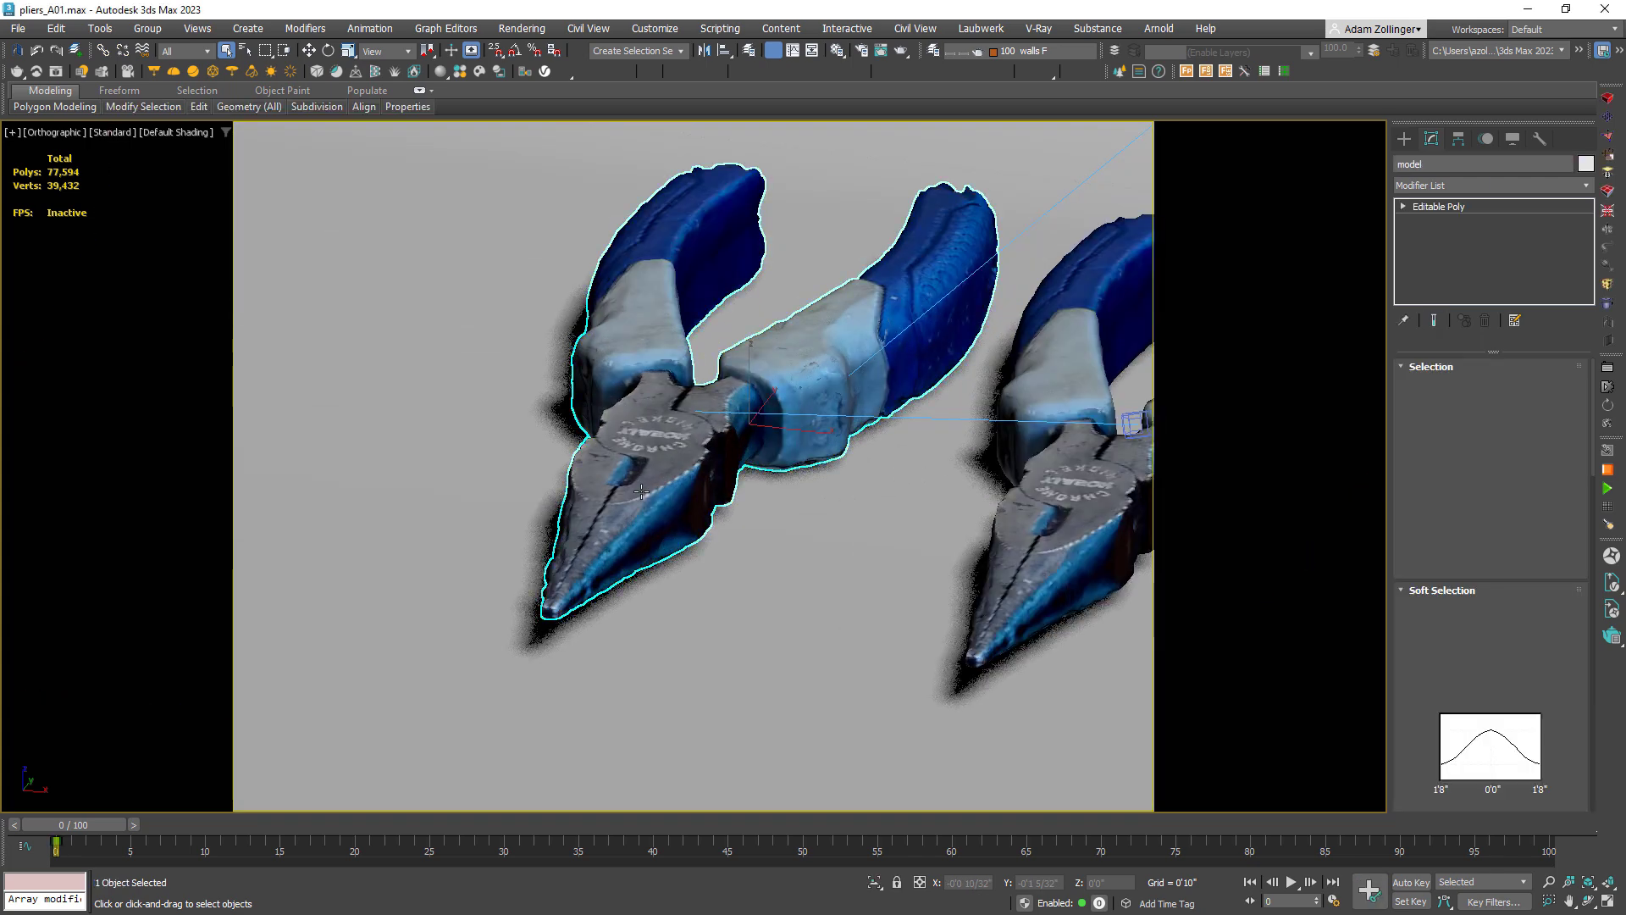
pyautogui.hotkey('alt', 'q')
pyautogui.press('r')
pyautogui.keyDown('alt'); pyautogui.moveTo(845, 511); pyautogui.dragTo(949, 547, button='middle'); pyautogui.keyUp('alt')
pyautogui.press('r')
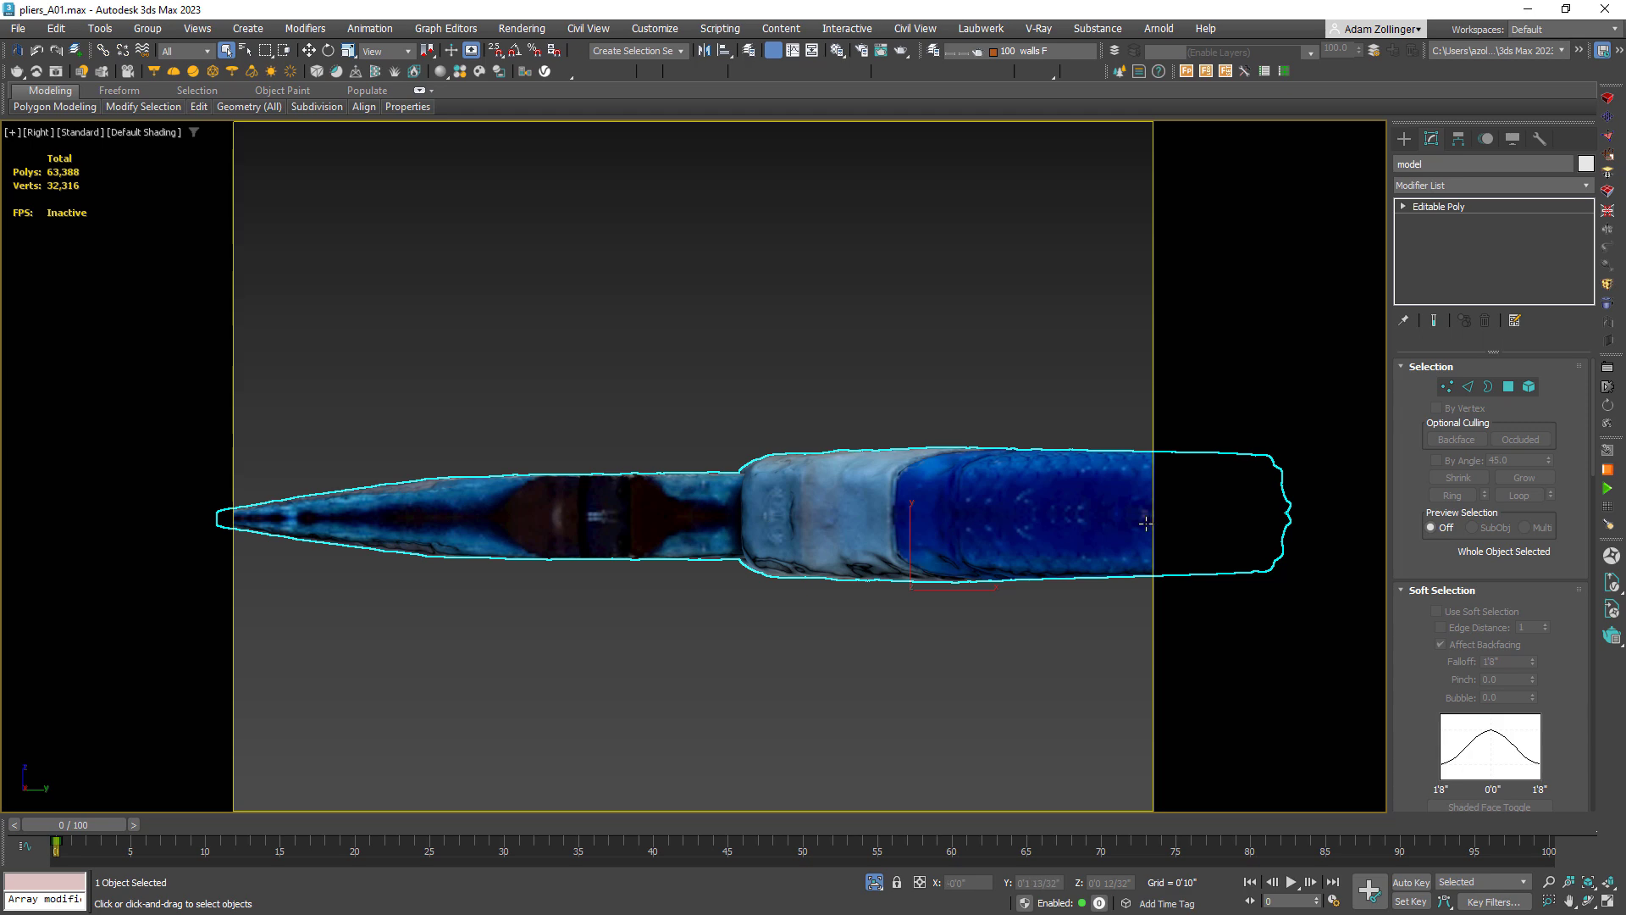
pyautogui.hotkey('shift', 'f')
# Step: Orbit the isolated 63,388-polygon mesh to an angled view with the handles pointing right
pyautogui.scroll(-4, 1143, 525)
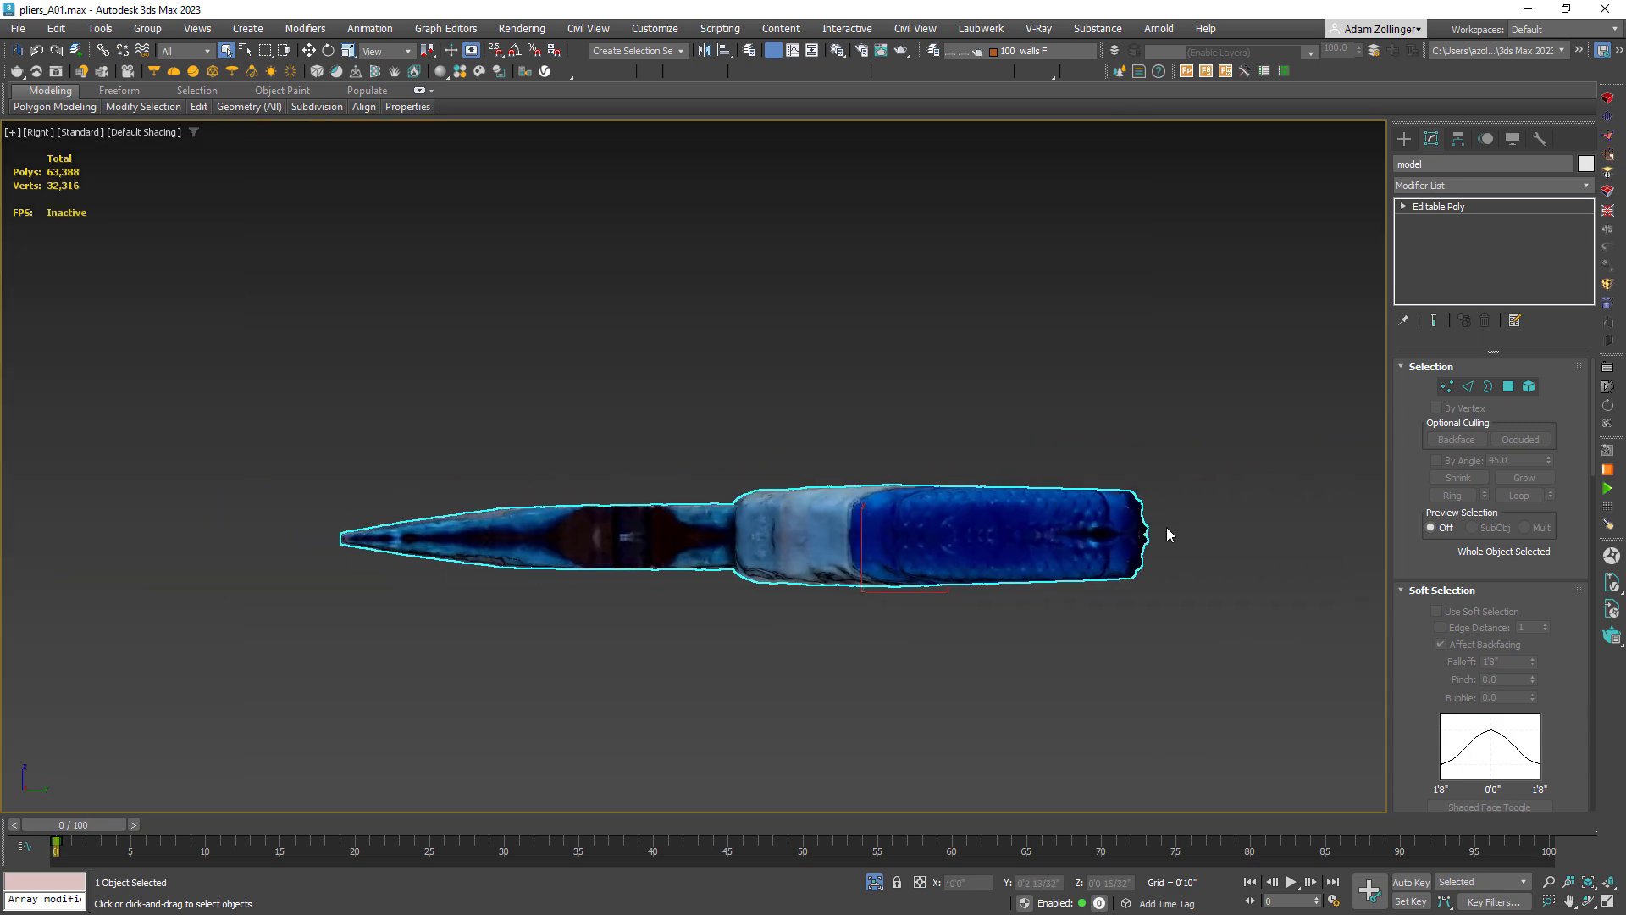
pyautogui.scroll(-2, 1150, 528)
pyautogui.keyDown('alt'); pyautogui.moveTo(1150, 527); pyautogui.dragTo(1285, 603, button='middle'); pyautogui.keyUp('alt')
pyautogui.scroll(5, 1243, 562)
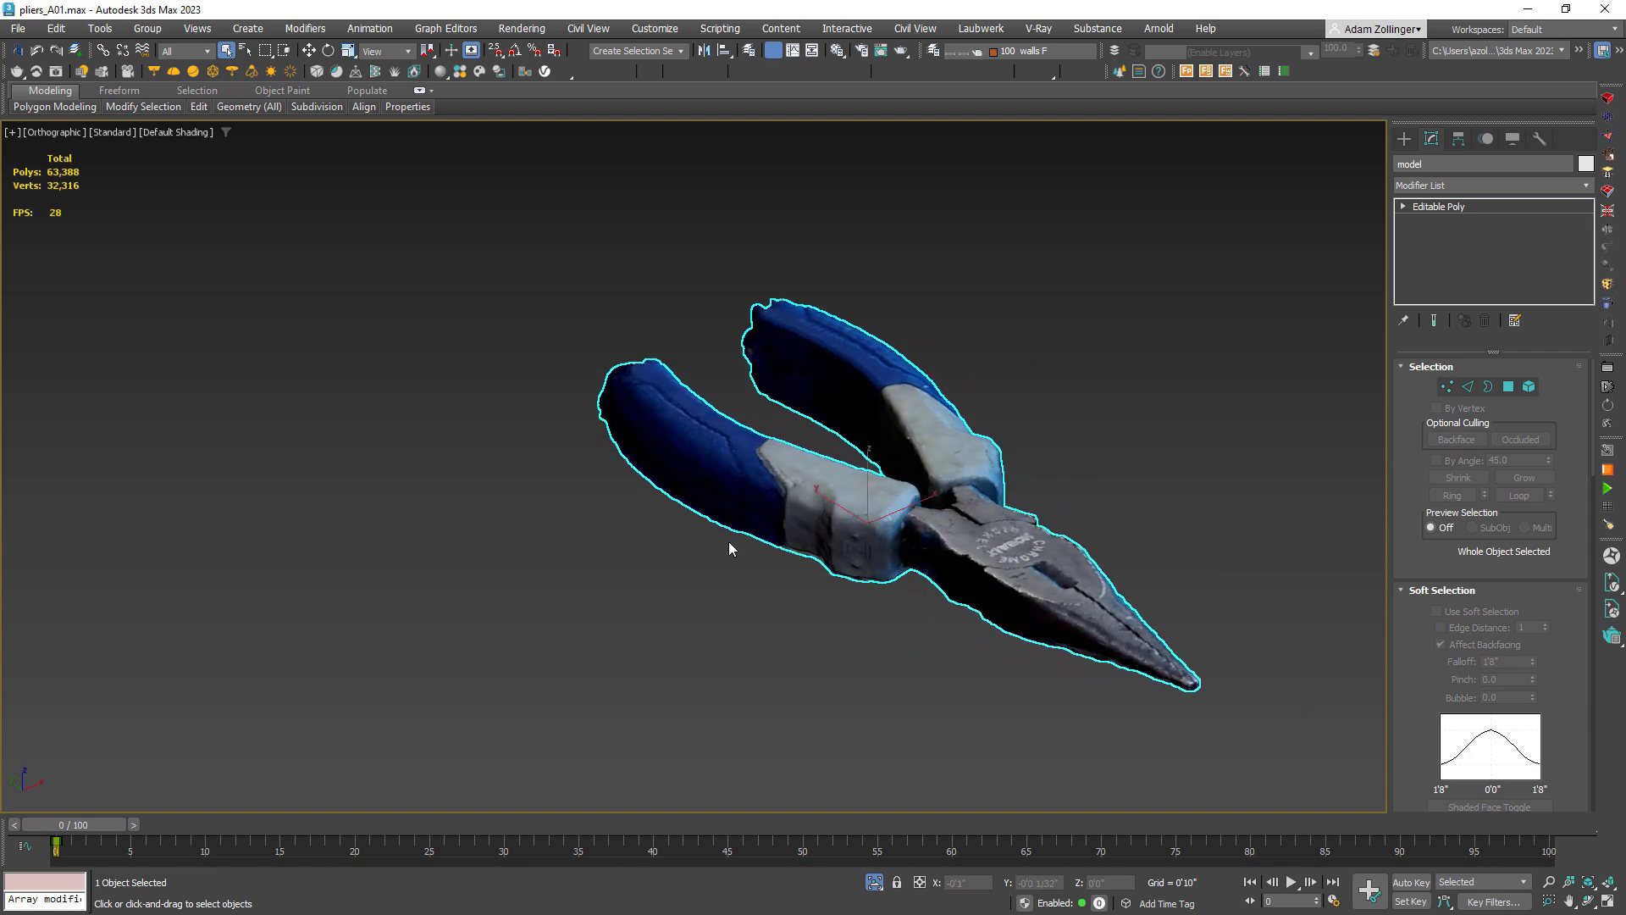
pyautogui.scroll(4, 906, 545)
pyautogui.scroll(-5, 906, 544)
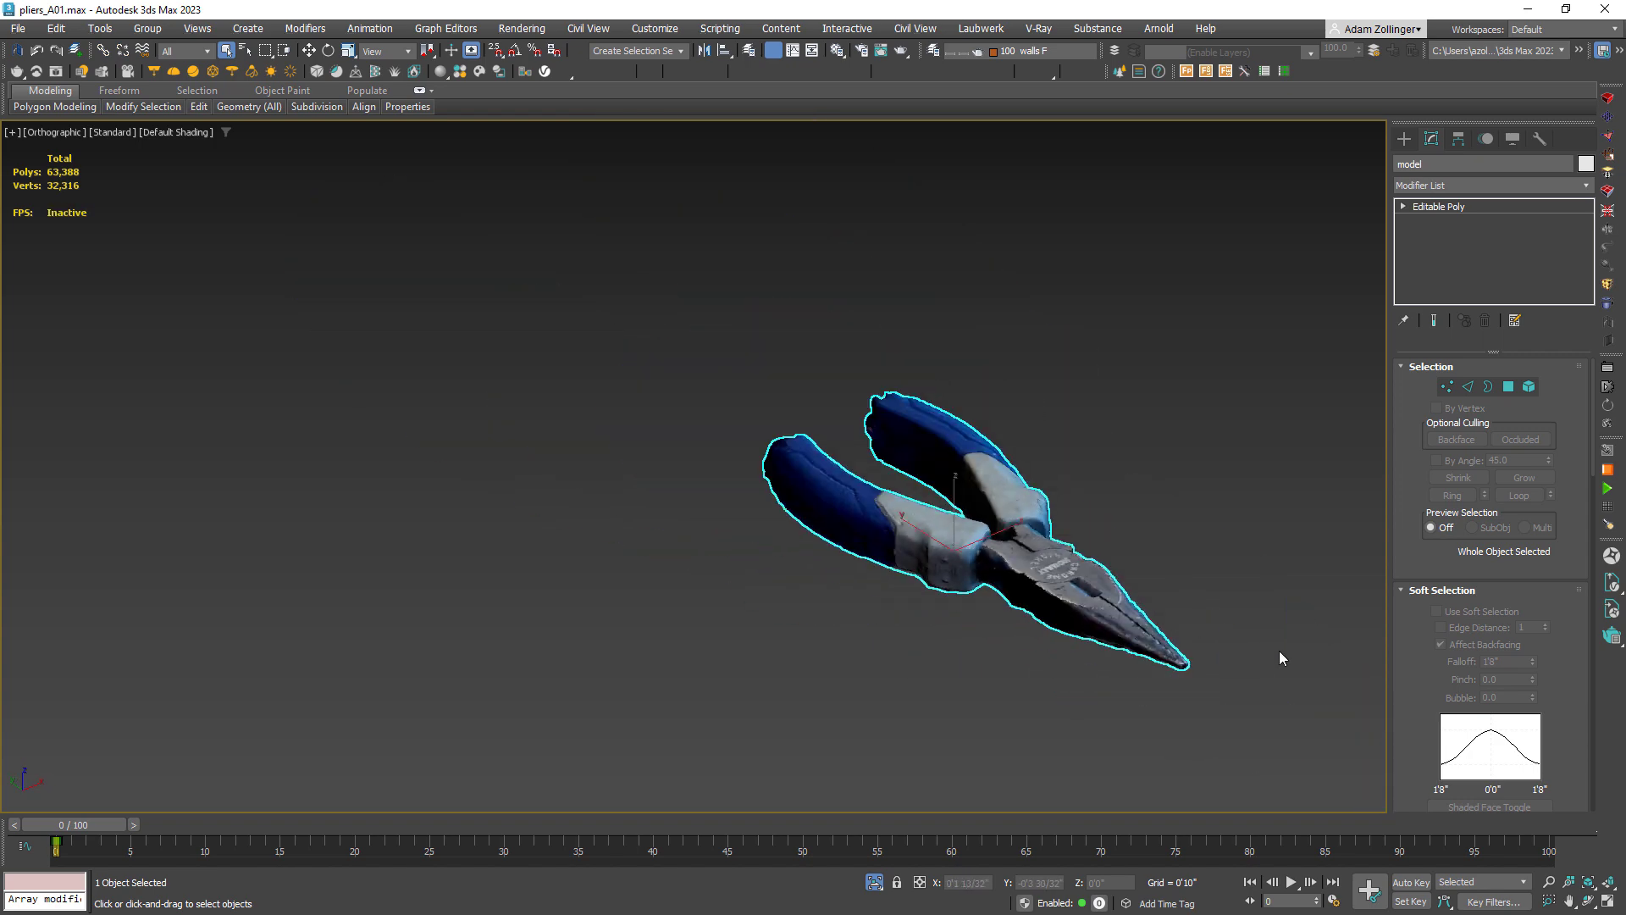
pyautogui.keyDown('alt'); pyautogui.moveTo(1284, 653); pyautogui.dragTo(1170, 648, button='middle'); pyautogui.keyUp('alt')
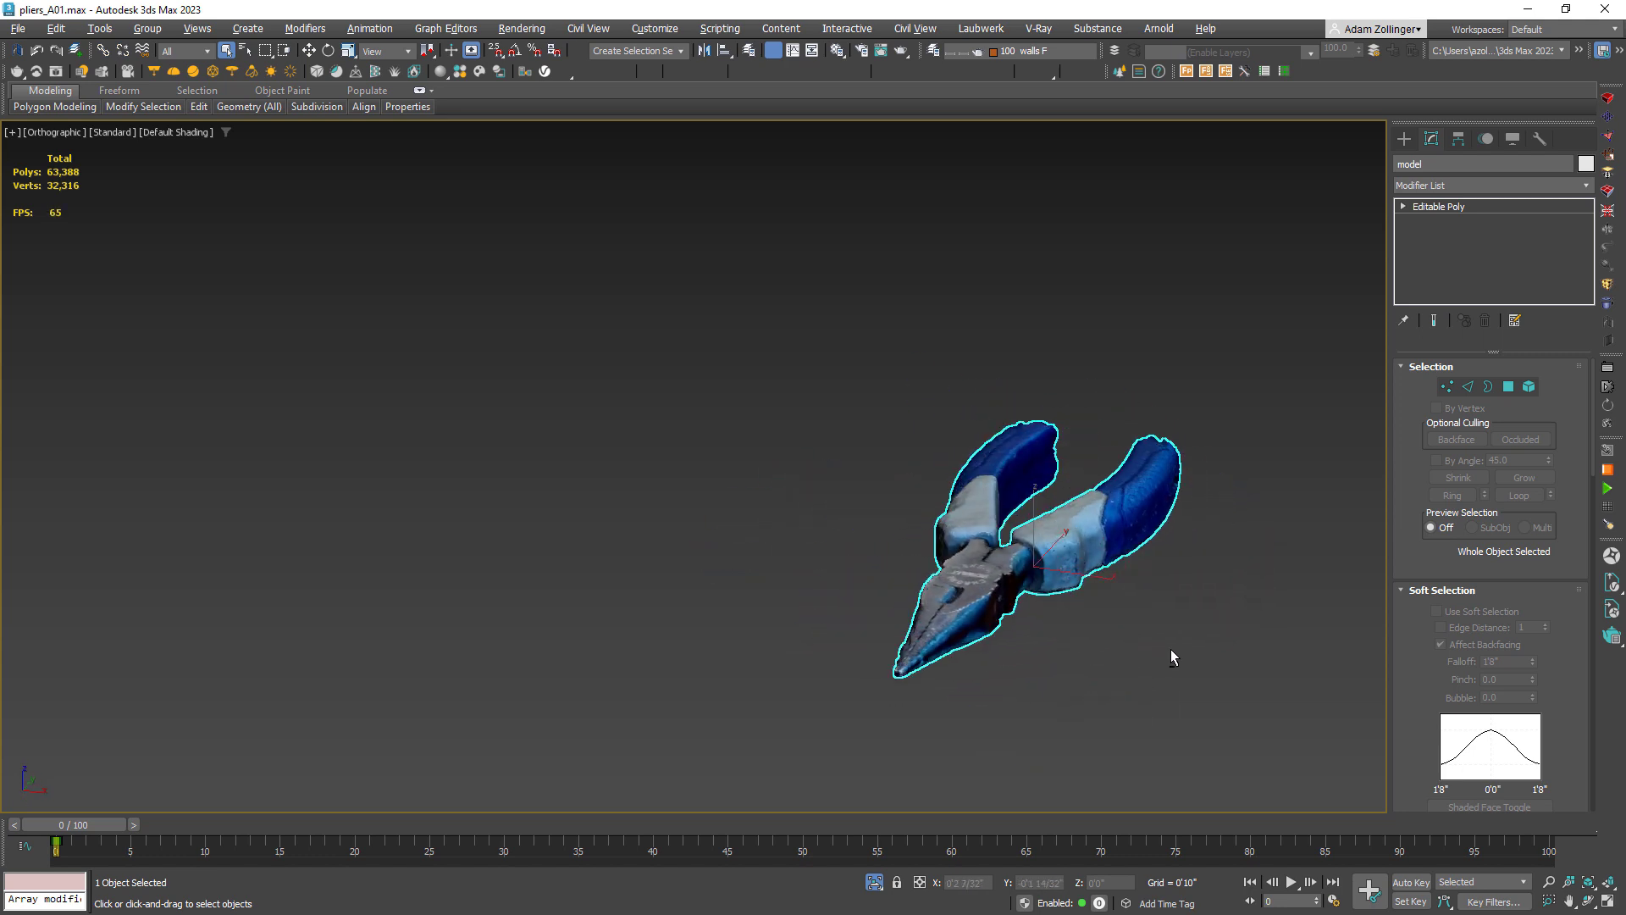
# Step: Exit isolation and select model001, the copy with a ReForm Retopology modifier at 5000 faces
pyautogui.click(875, 883)
pyautogui.scroll(5, 1136, 652)
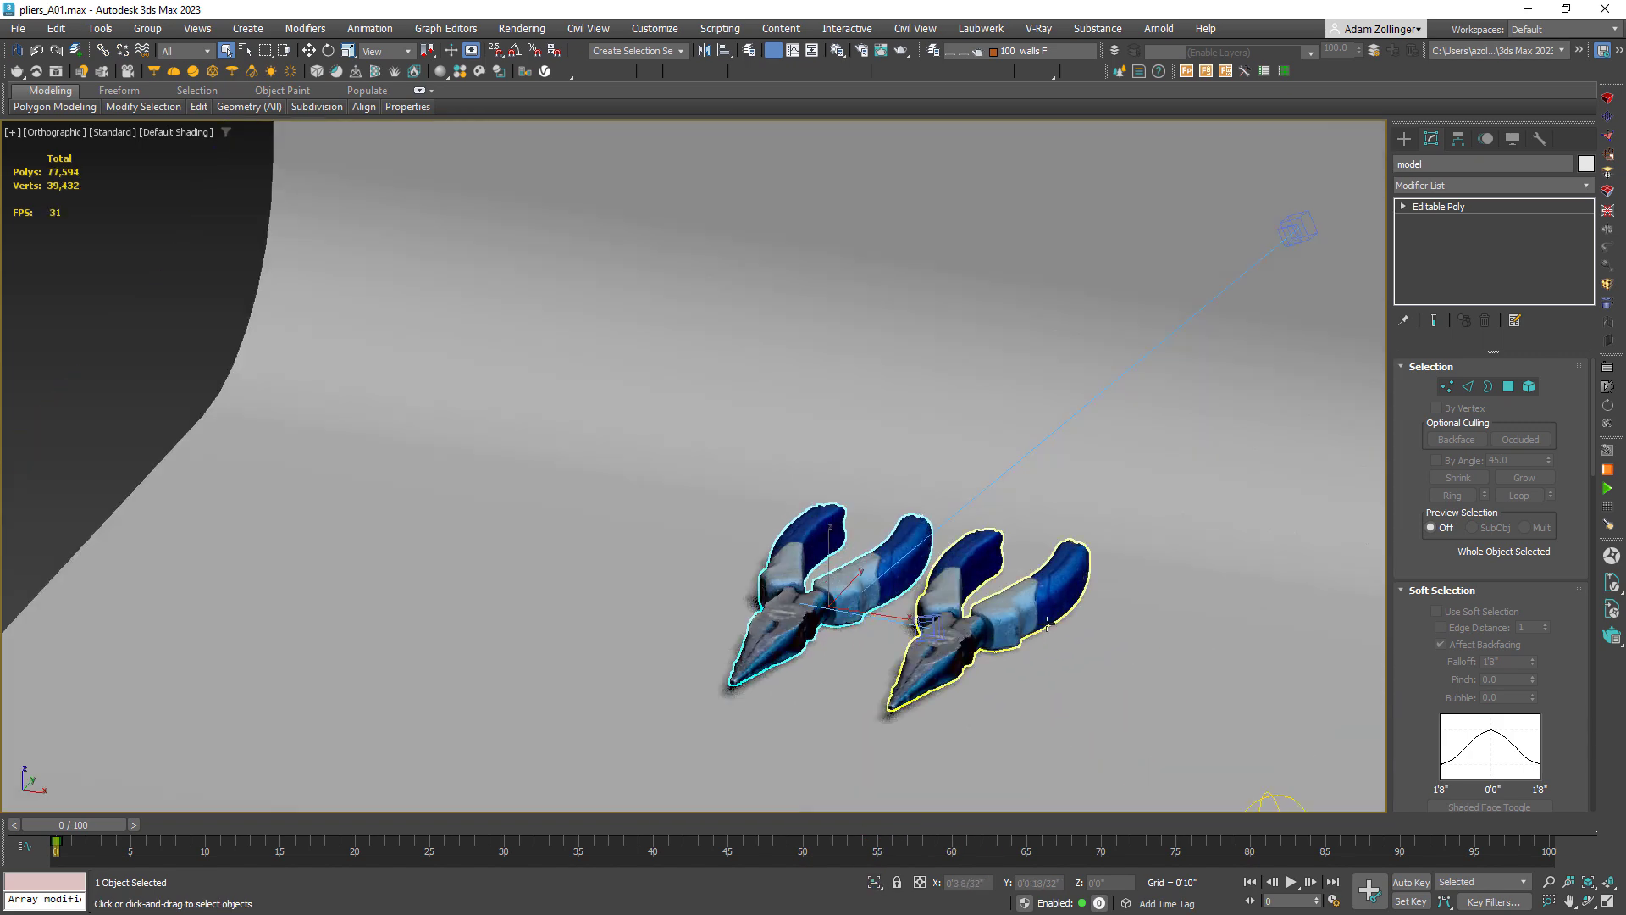
pyautogui.click(1047, 610)
pyautogui.scroll(-4, 1180, 629)
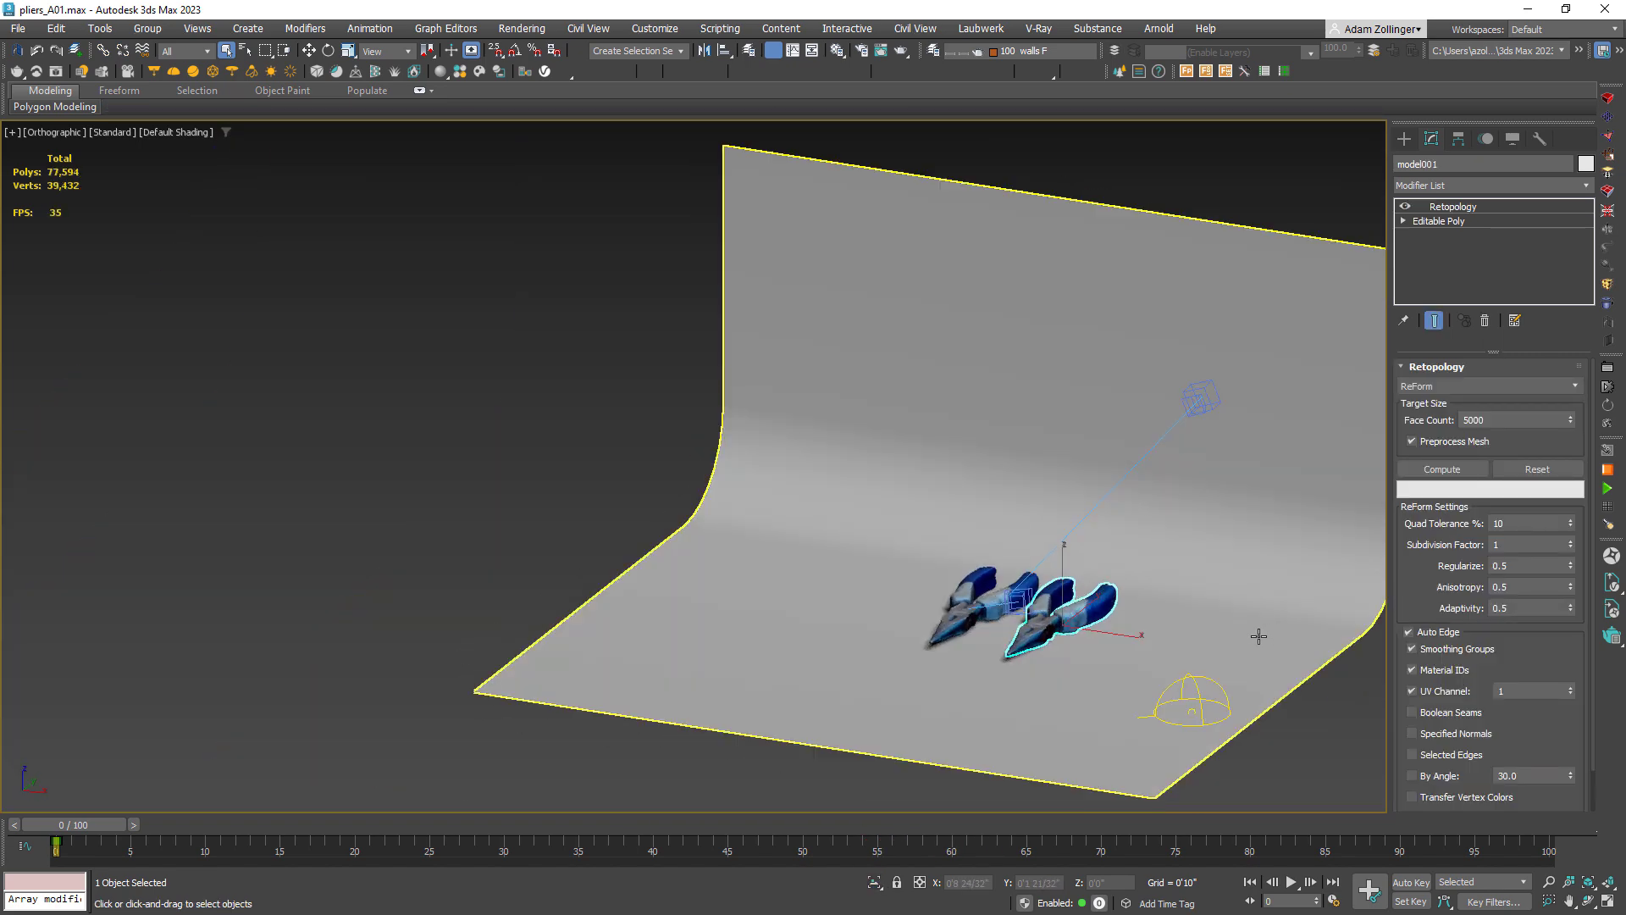
pyautogui.scroll(1, 1258, 636)
pyautogui.scroll(1, 1197, 618)
pyautogui.scroll(2, 1022, 600)
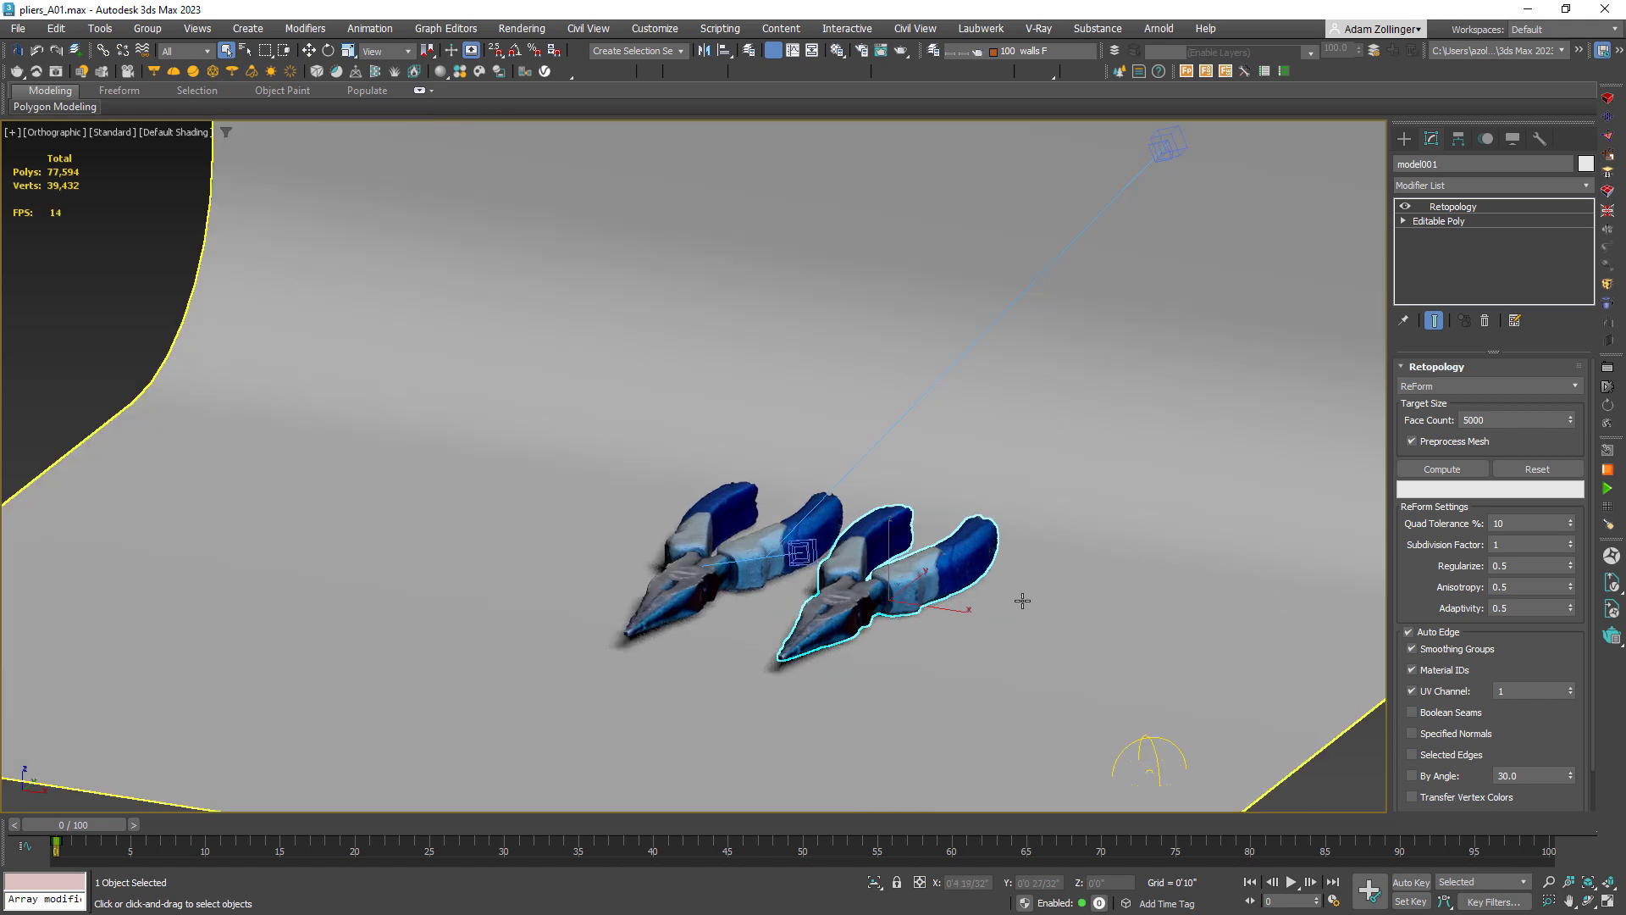
pyautogui.moveTo(929, 610); pyautogui.dragTo(960, 634, button='middle')
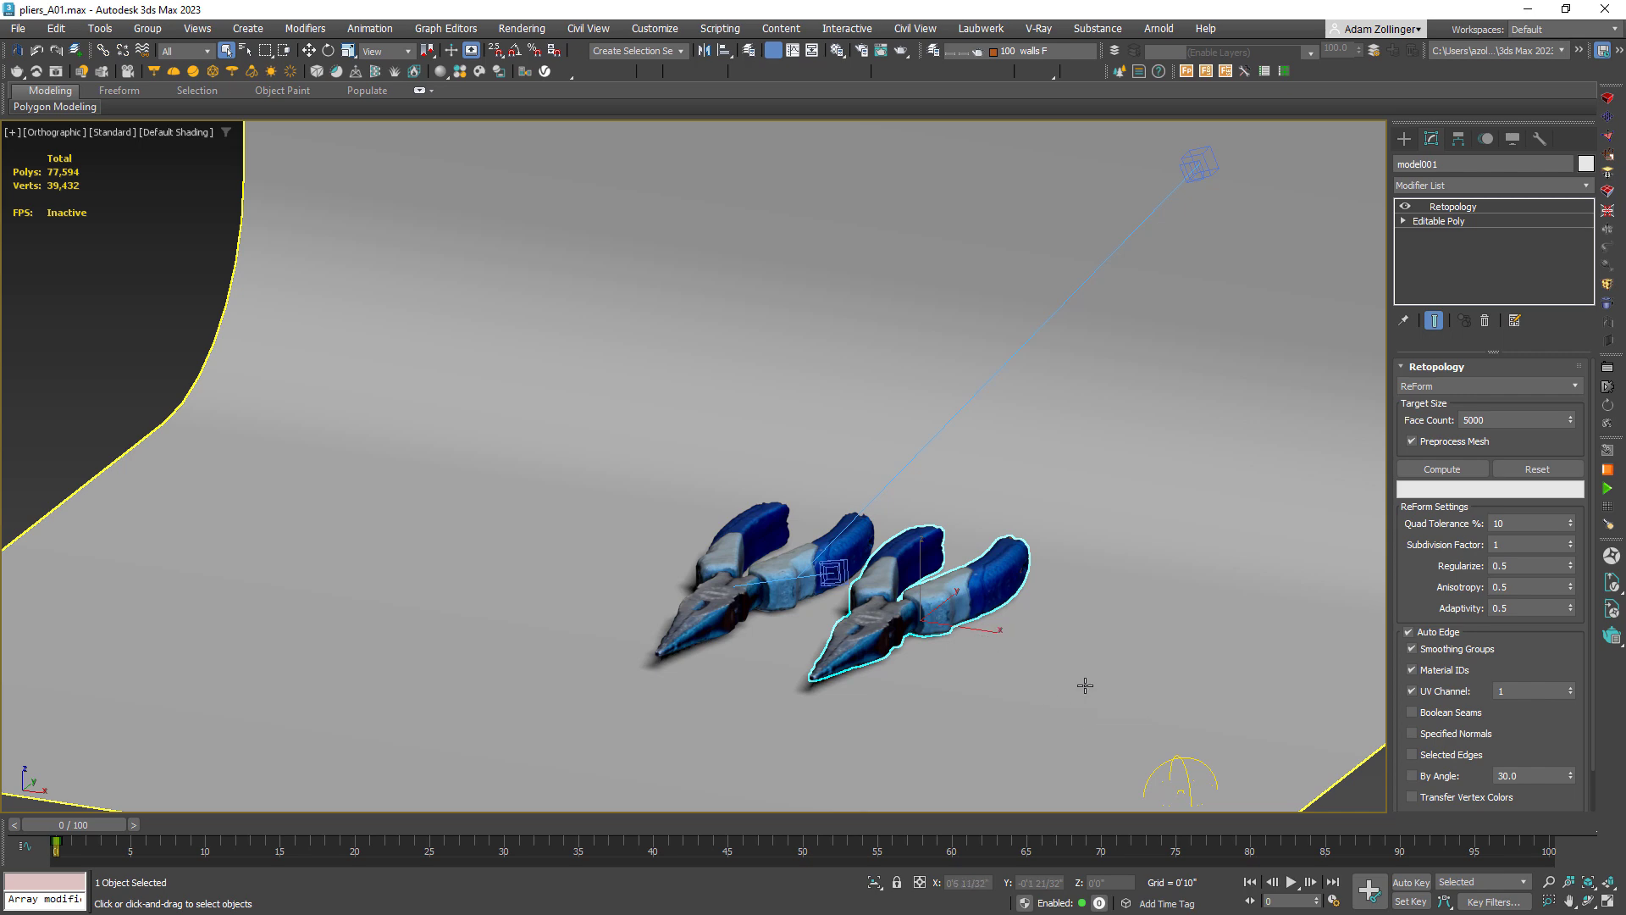
pyautogui.moveTo(1078, 679); pyautogui.dragTo(843, 637, button='middle')
# Step: Orbit around both pliers to compare the retopologized copy with the original from several sides
pyautogui.keyDown('alt'); pyautogui.moveTo(1129, 624); pyautogui.dragTo(867, 624, button='middle'); pyautogui.keyUp('alt')
pyautogui.scroll(5, 738, 566)
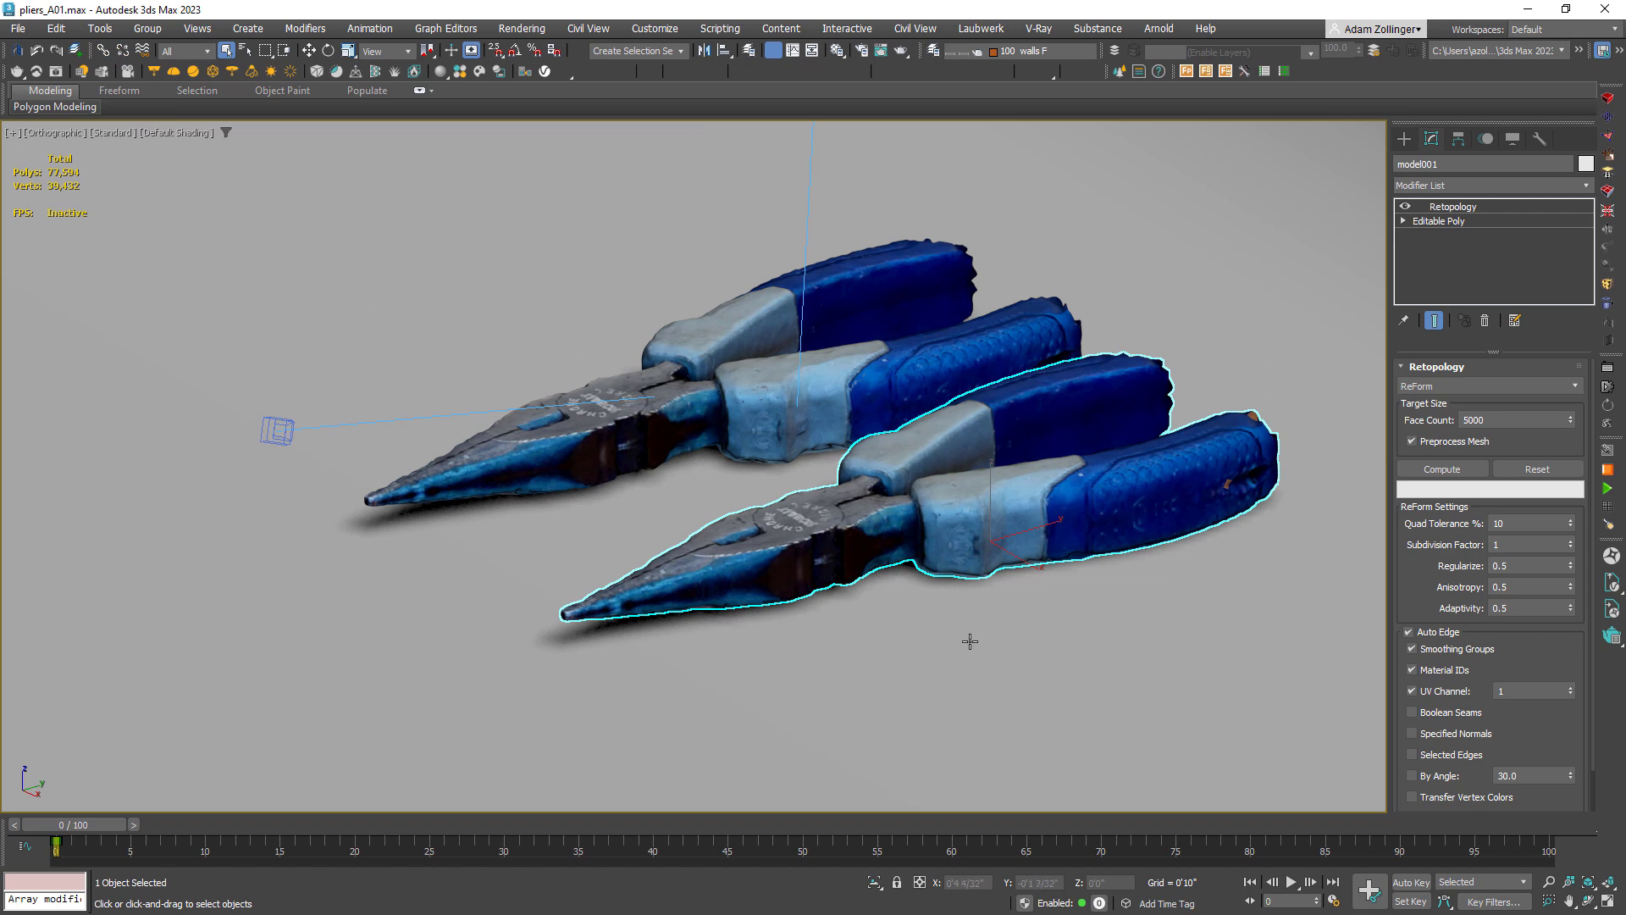
pyautogui.scroll(-8, 967, 640)
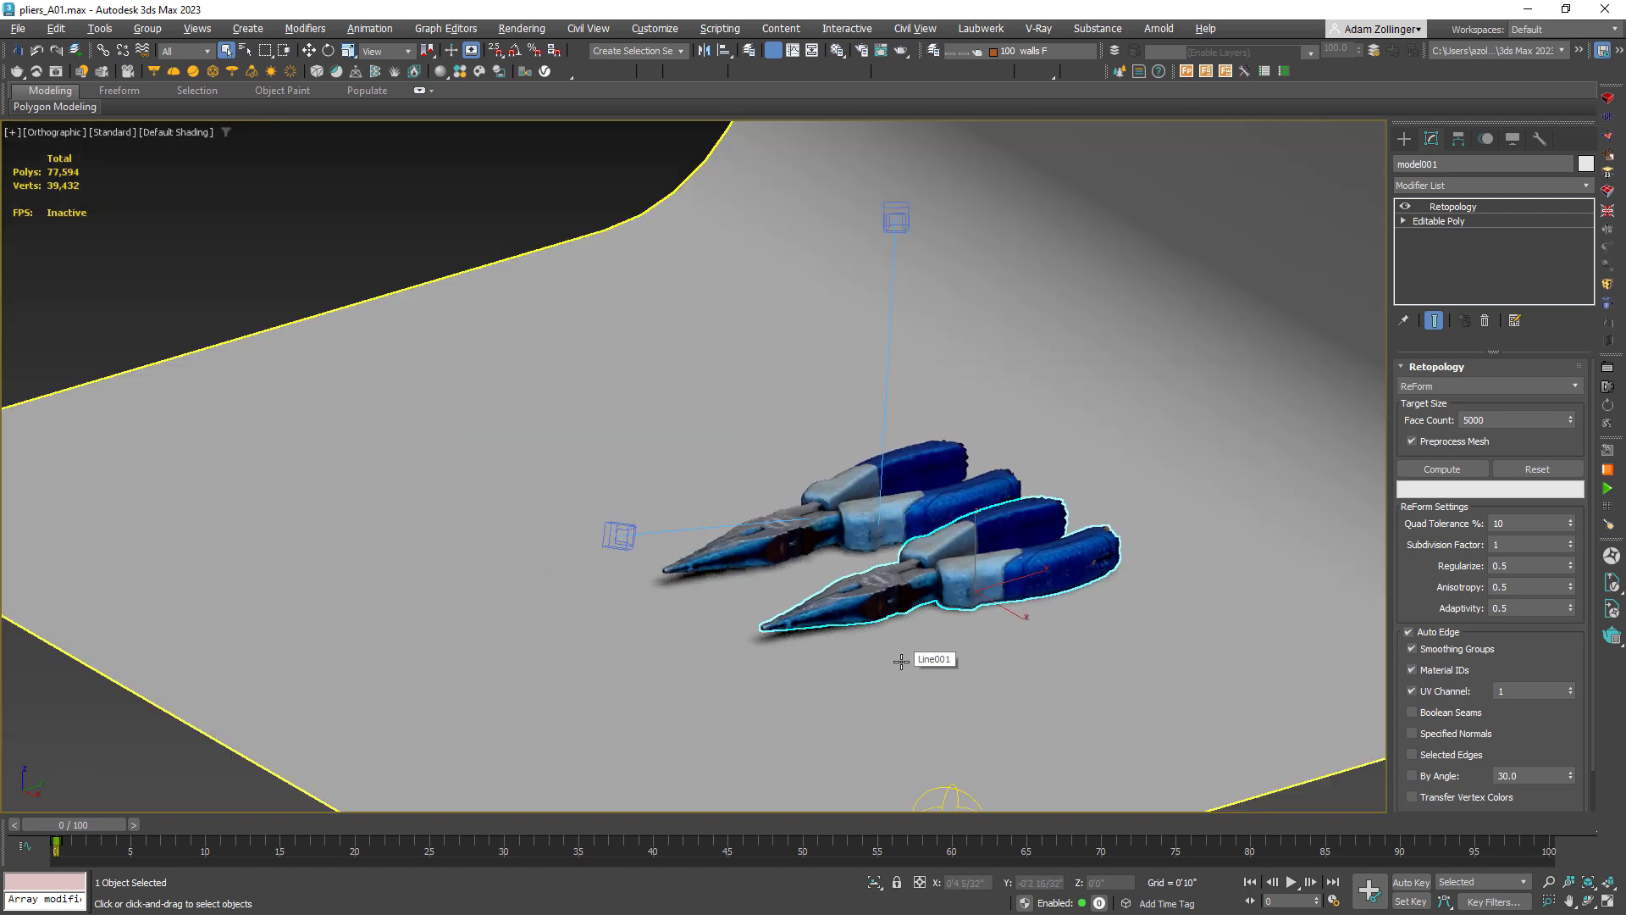
pyautogui.keyDown('alt'); pyautogui.moveTo(901, 658); pyautogui.dragTo(1076, 654, button='middle'); pyautogui.keyUp('alt')
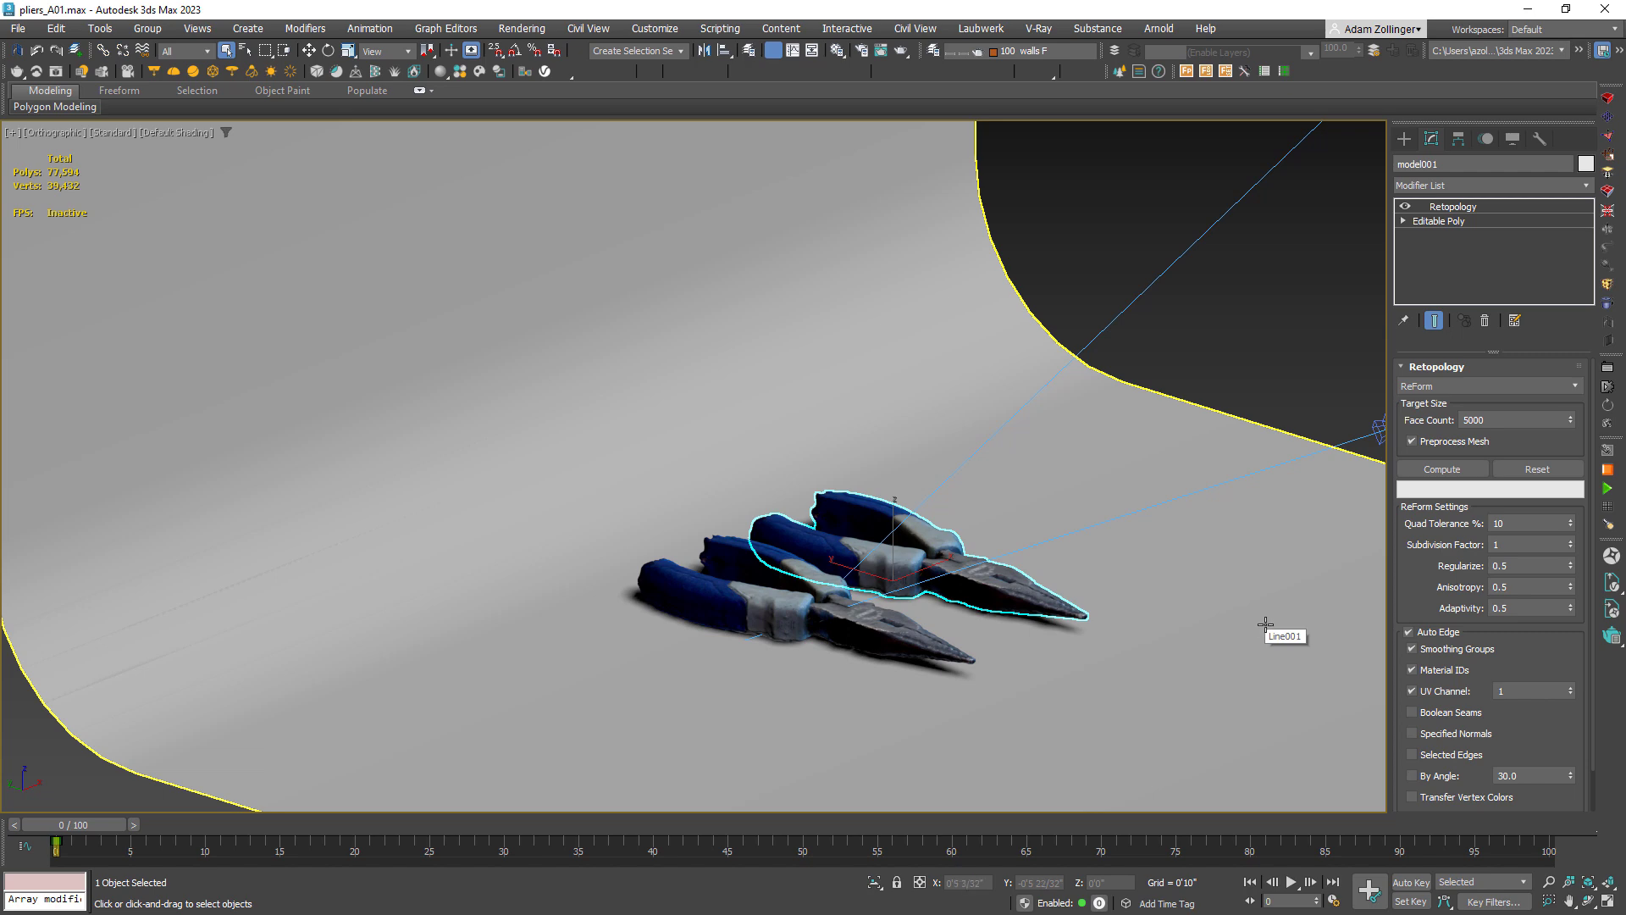
pyautogui.keyDown('alt'); pyautogui.moveTo(1273, 615); pyautogui.dragTo(1082, 592, button='middle'); pyautogui.keyUp('alt')
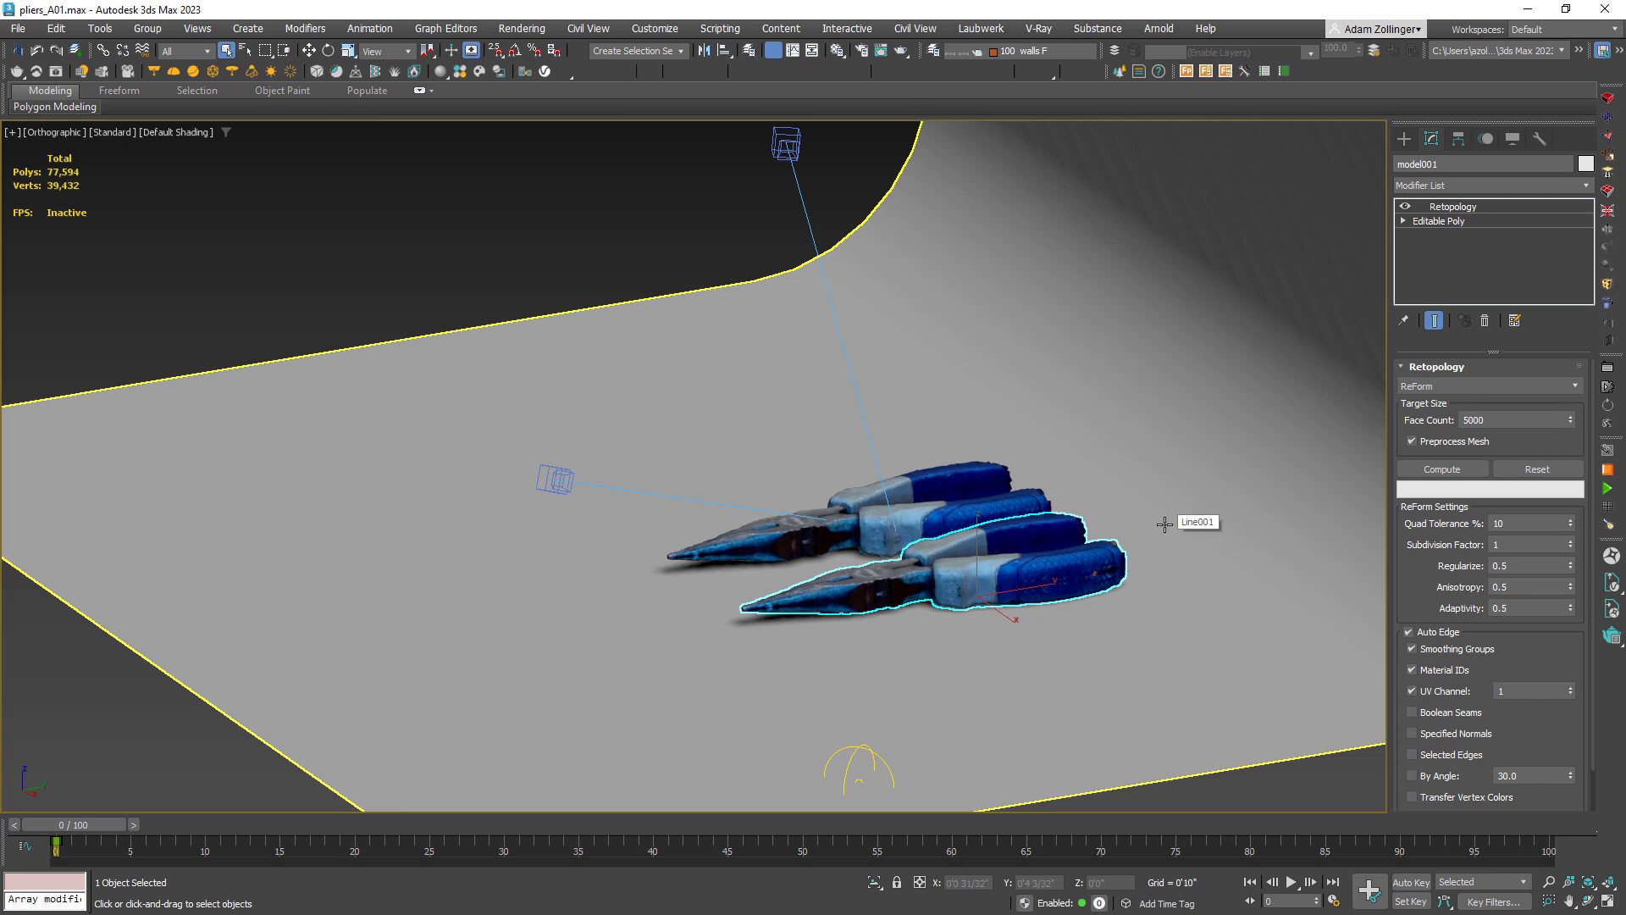
pyautogui.scroll(3, 1165, 525)
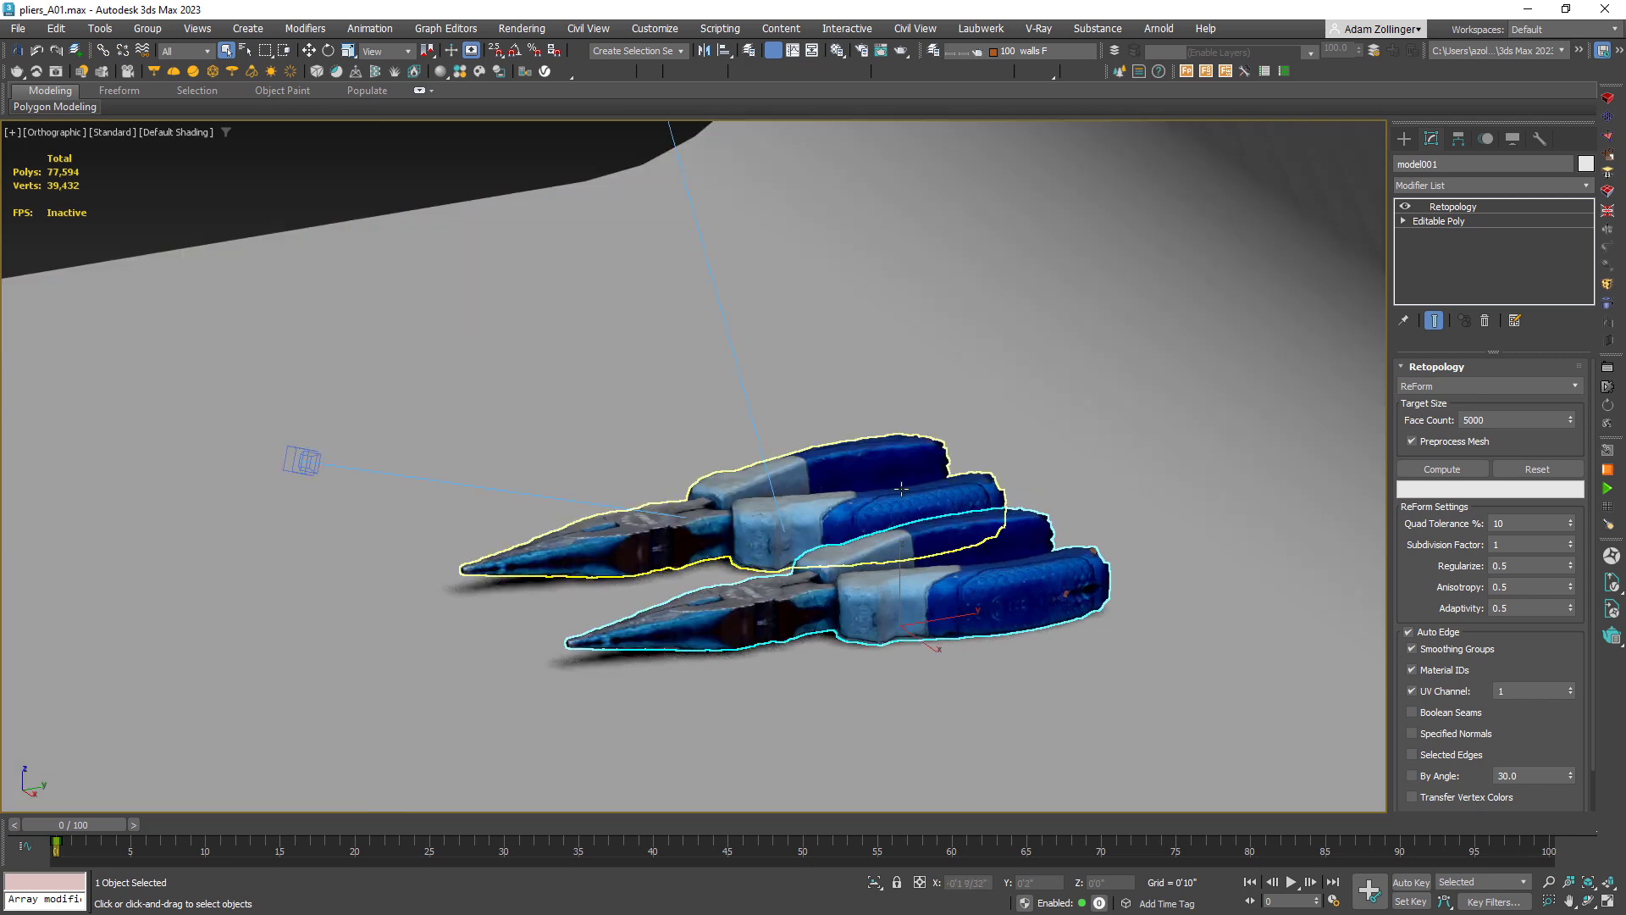
pyautogui.scroll(-3, 757, 523)
pyautogui.moveTo(938, 635)
pyautogui.keyDown('alt'); pyautogui.mouseDown(button='middle')
pyautogui.moveTo(964, 636)
pyautogui.moveTo(929, 638)
pyautogui.mouseUp(button='middle'); pyautogui.keyUp('alt')
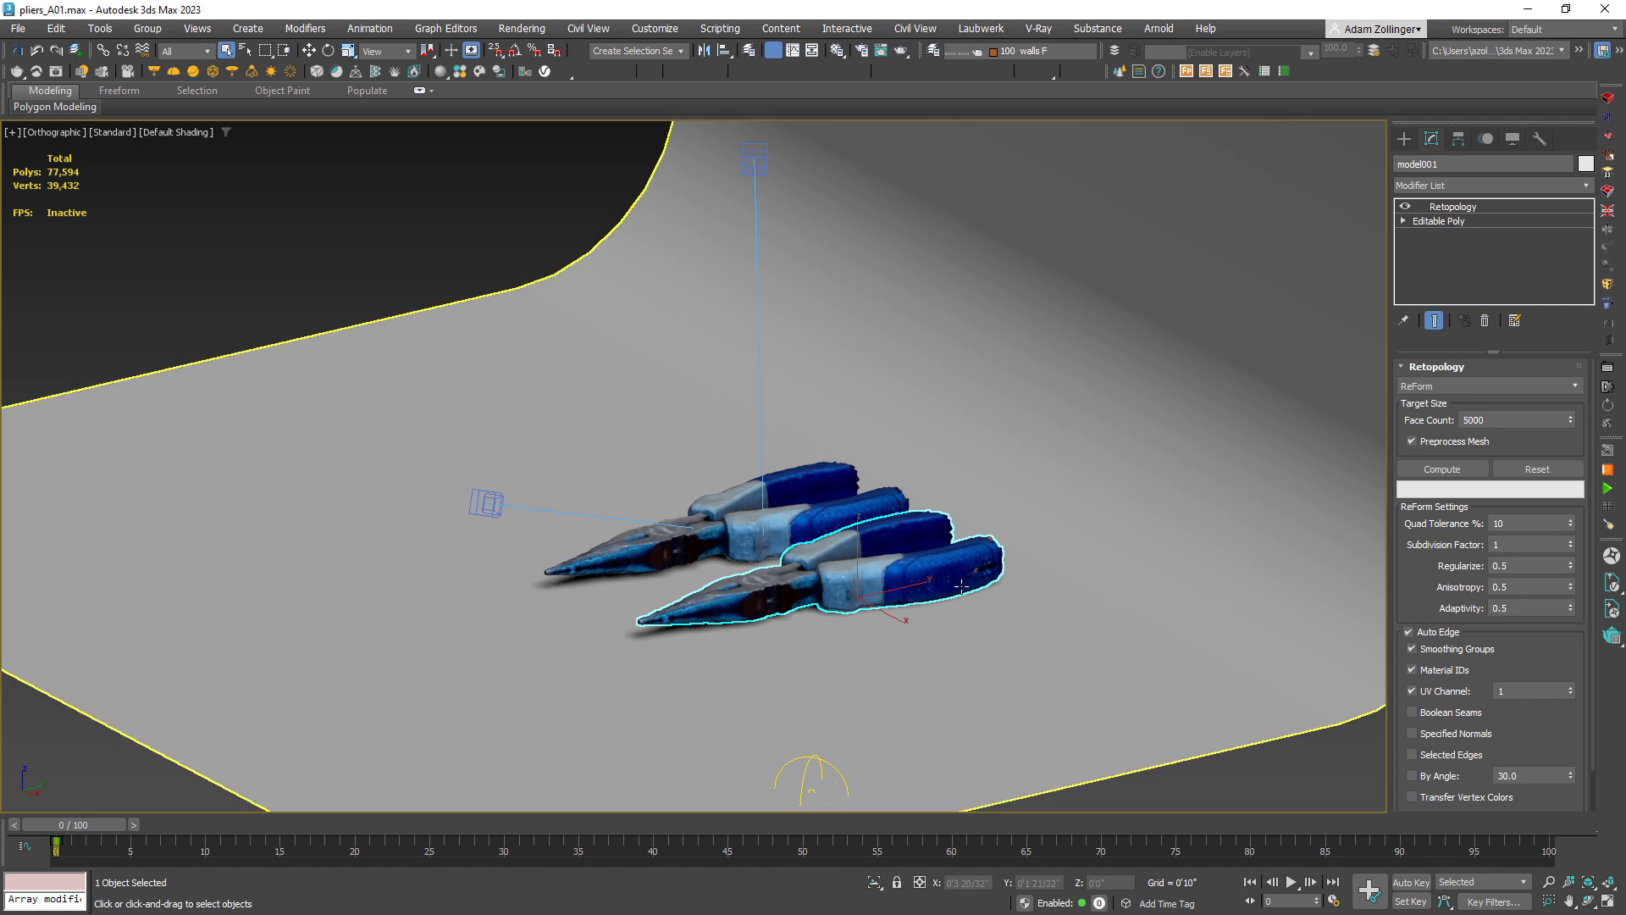
pyautogui.keyDown('alt'); pyautogui.moveTo(1101, 637); pyautogui.dragTo(965, 572, button='middle'); pyautogui.keyUp('alt')
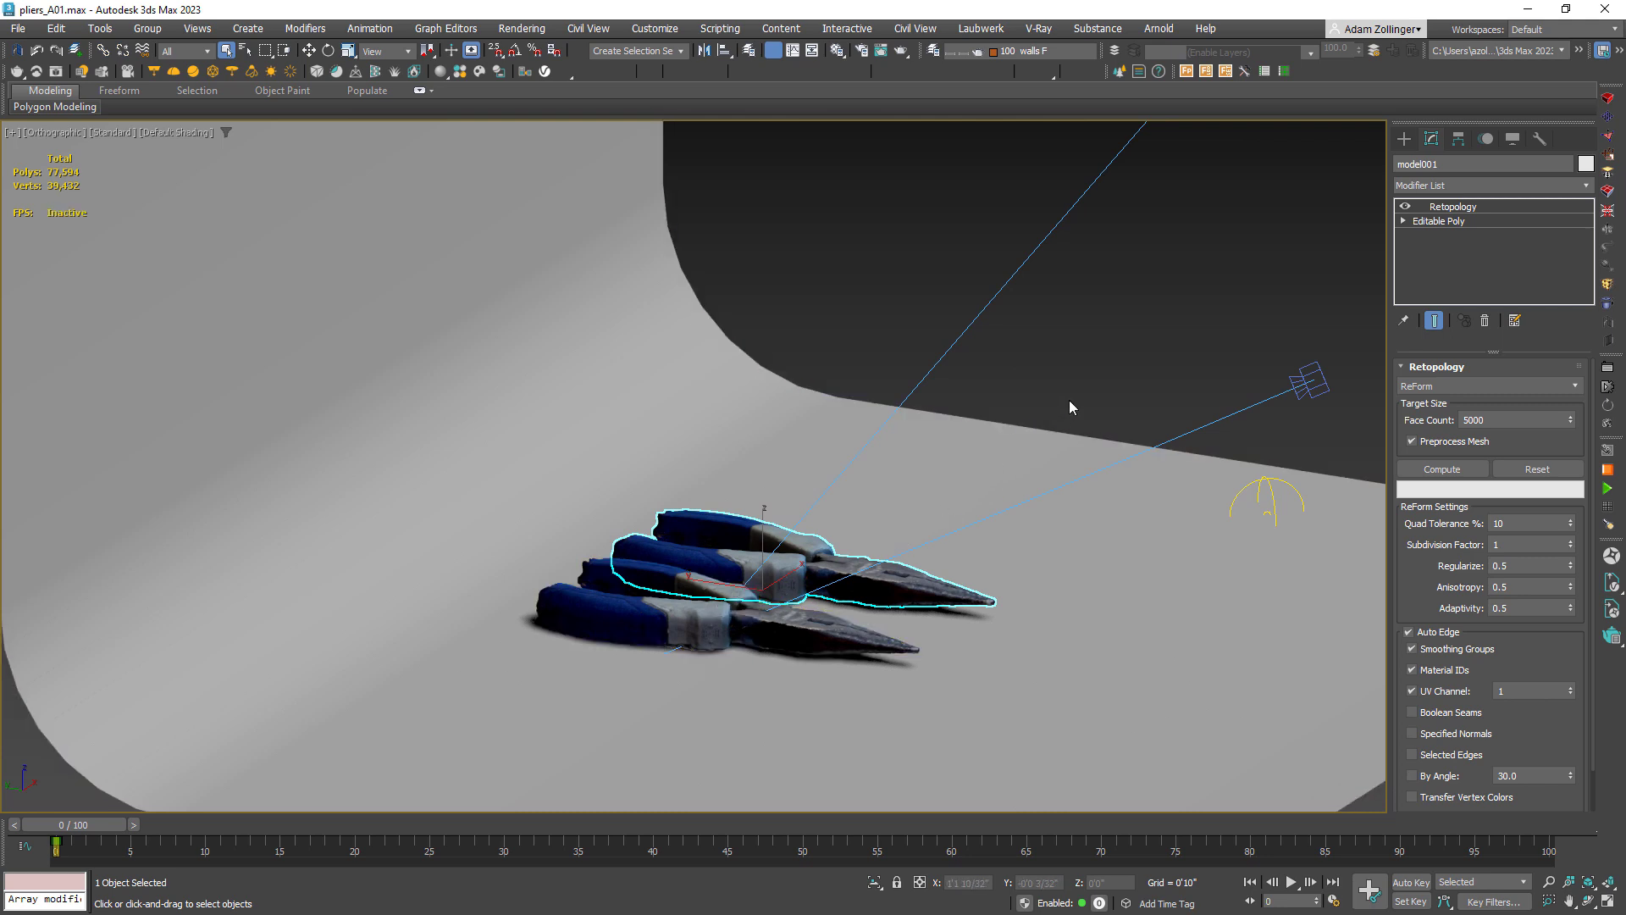
pyautogui.keyDown('alt'); pyautogui.moveTo(752, 697); pyautogui.dragTo(949, 617, button='middle'); pyautogui.keyUp('alt')
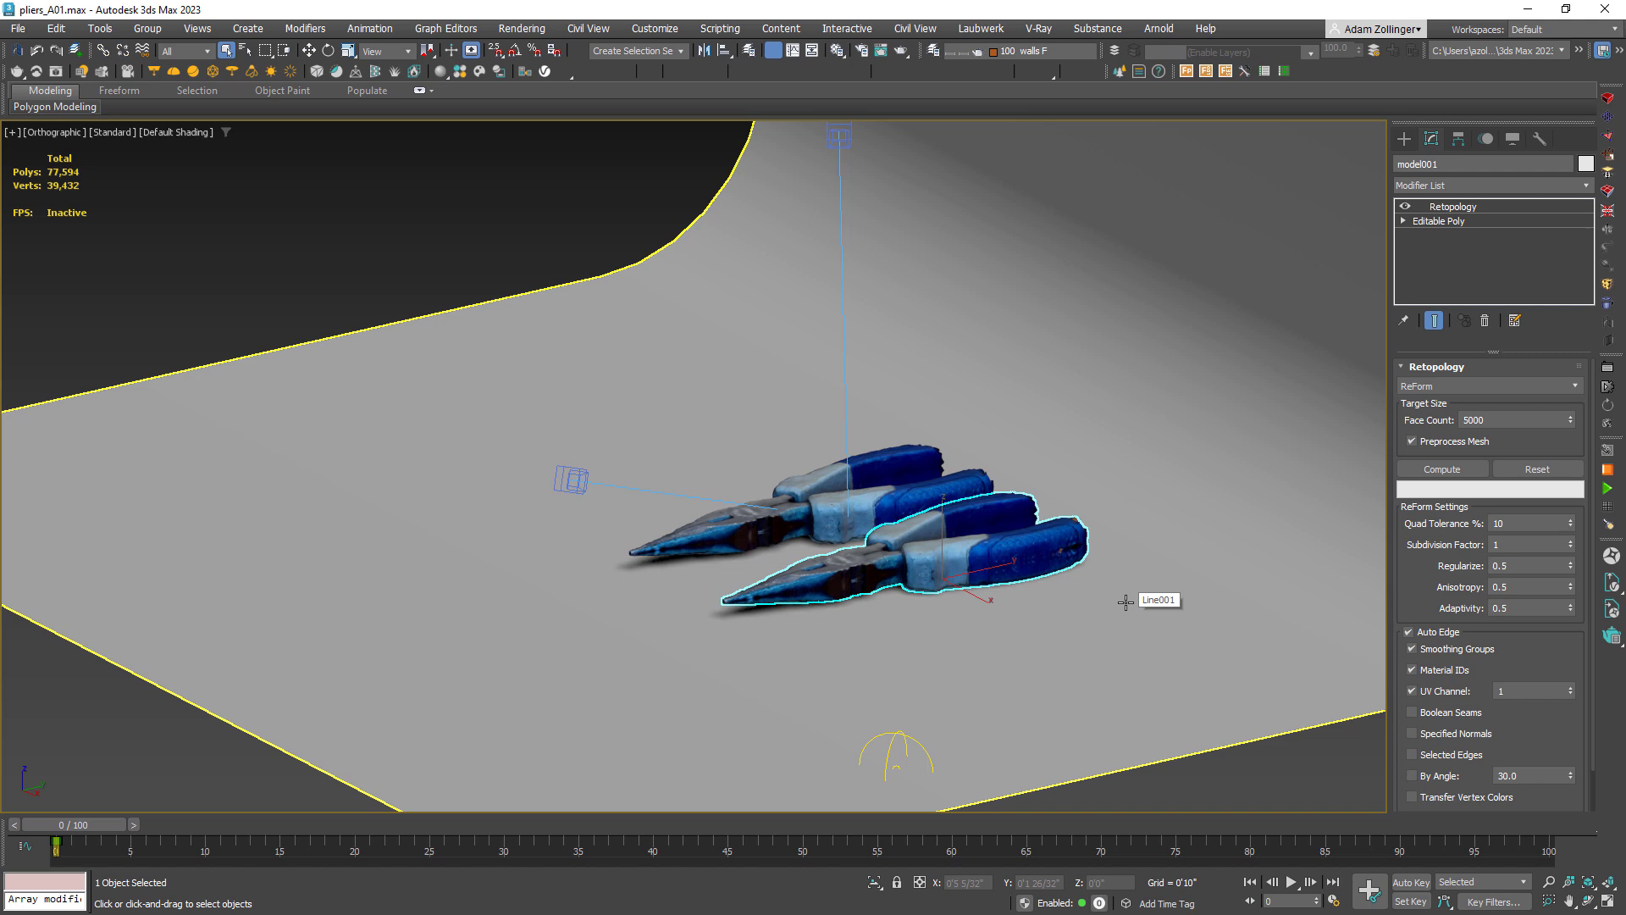
# Step: Look through VRayCam002, render both pliers with V-Ray, and close the frame buffer
pyautogui.press('c')
pyautogui.click(767, 355)
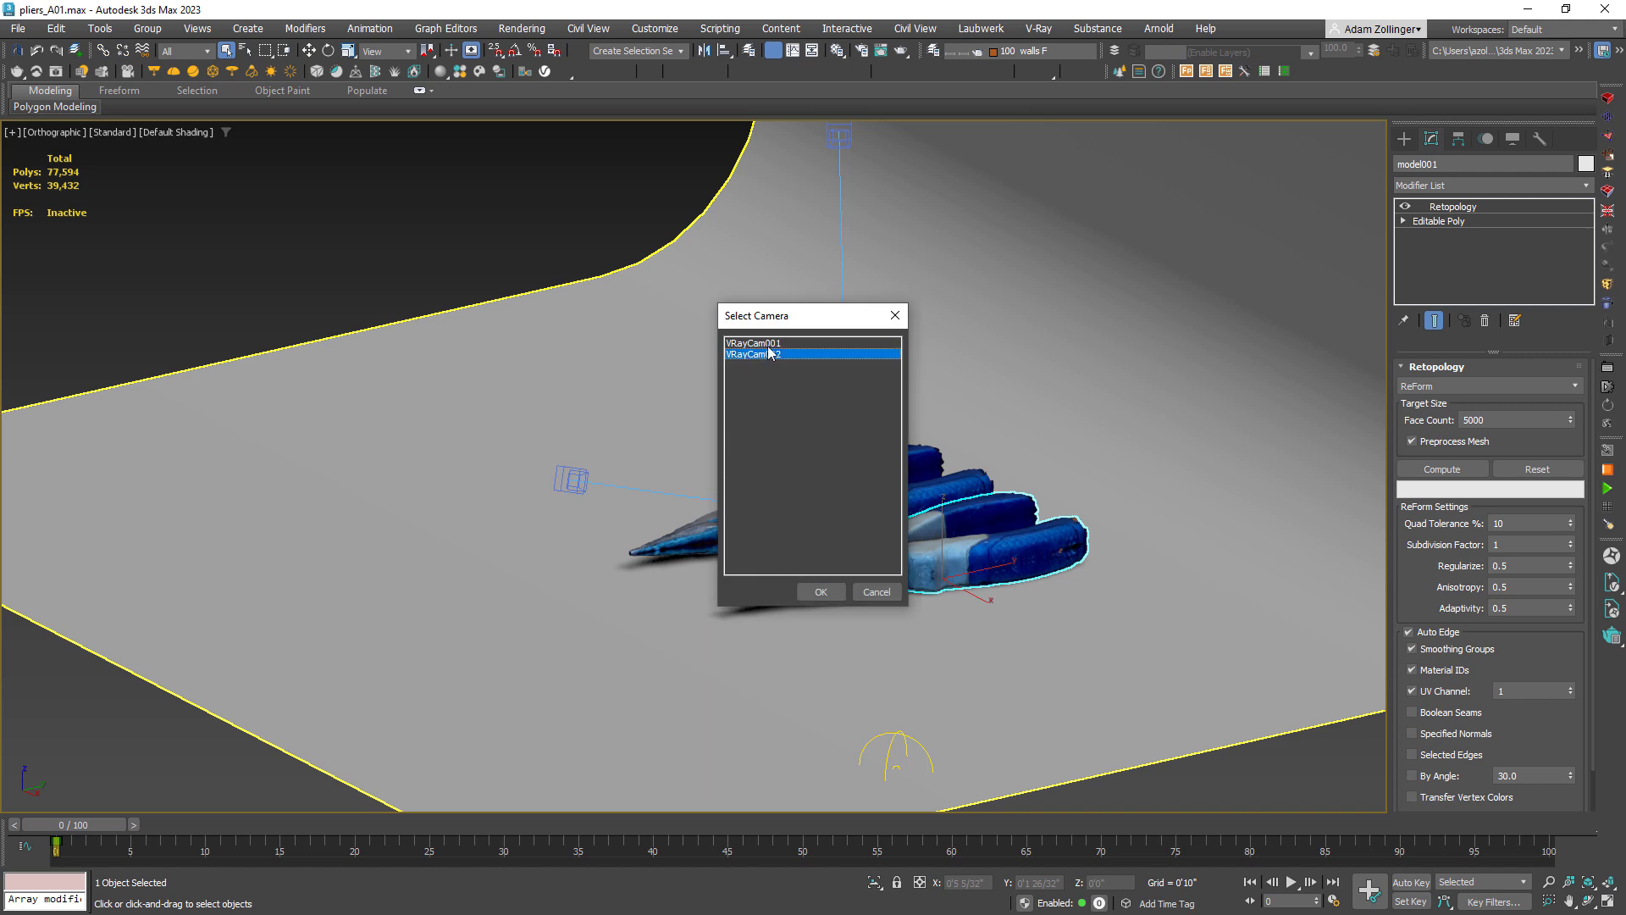
pyautogui.press('Return')
pyautogui.hotkey('shift', 'q')
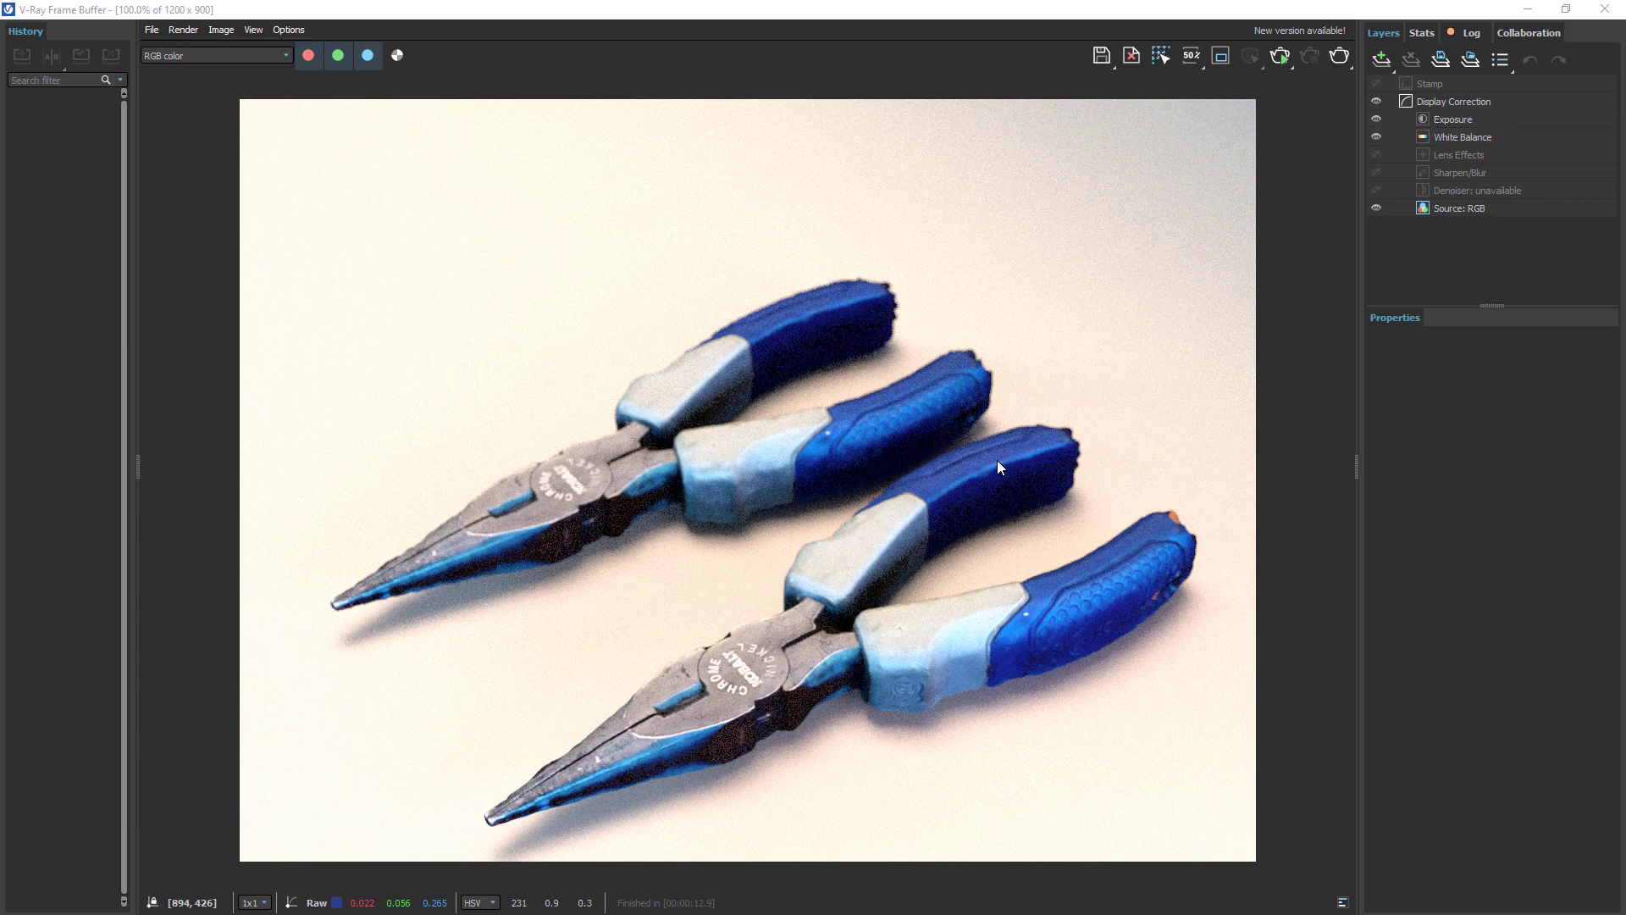
pyautogui.click(1605, 10)
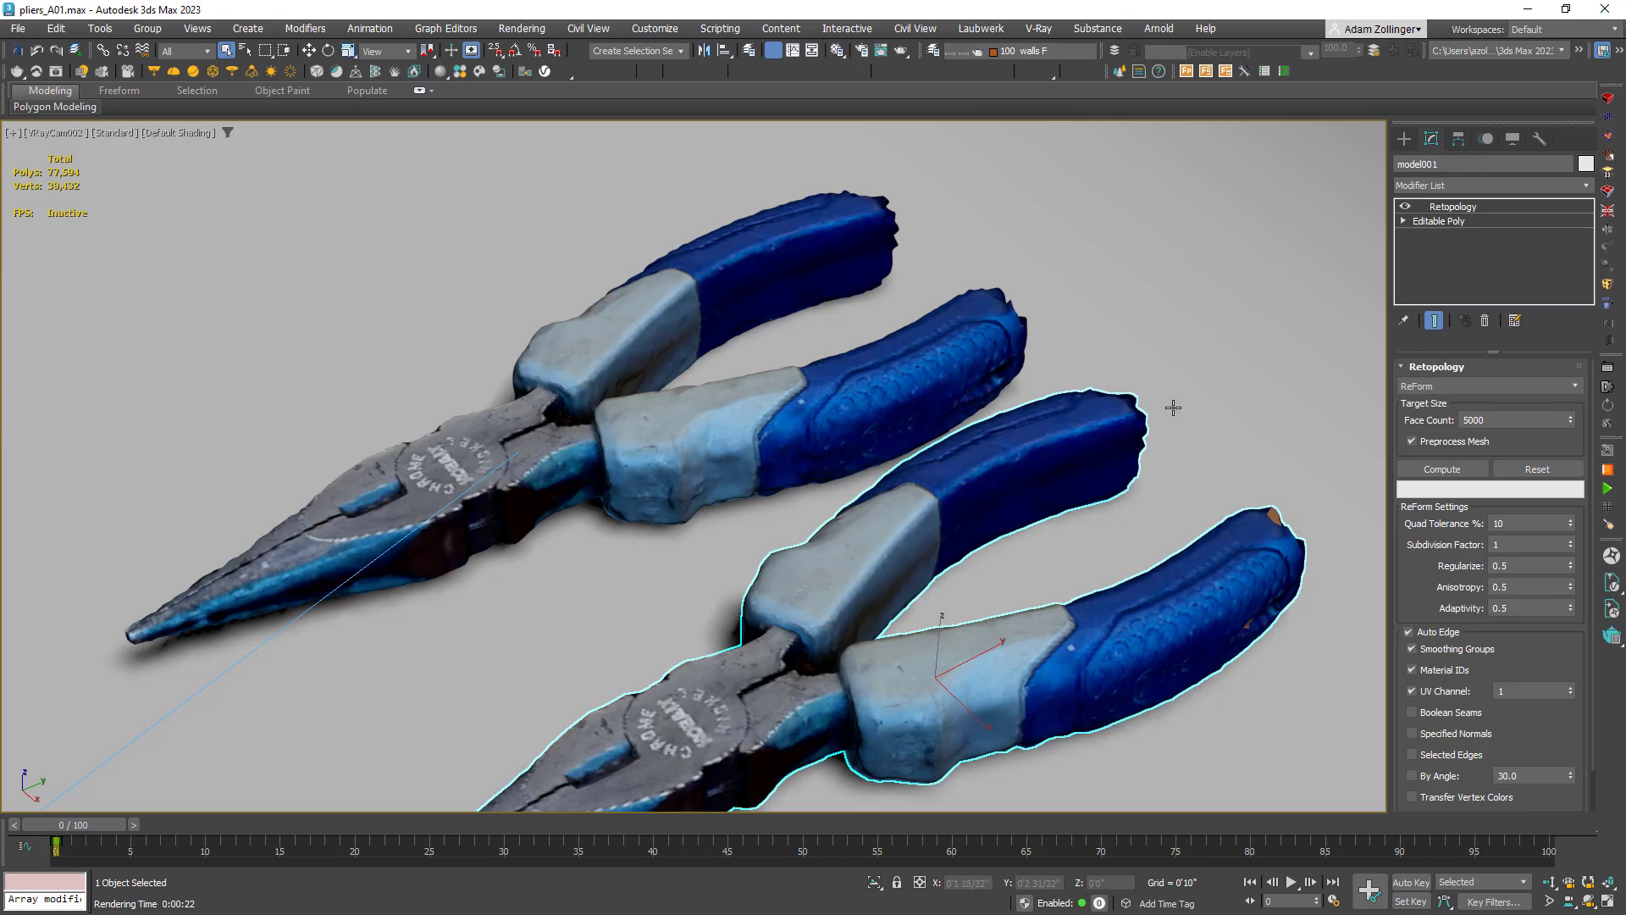
# Step: Turn on Edged Faces, orbit around both pliers, and select the floor object Line001
pyautogui.press('F4')
pyautogui.keyDown('alt'); pyautogui.moveTo(1173, 408); pyautogui.dragTo(512, 396, button='middle'); pyautogui.keyUp('alt')
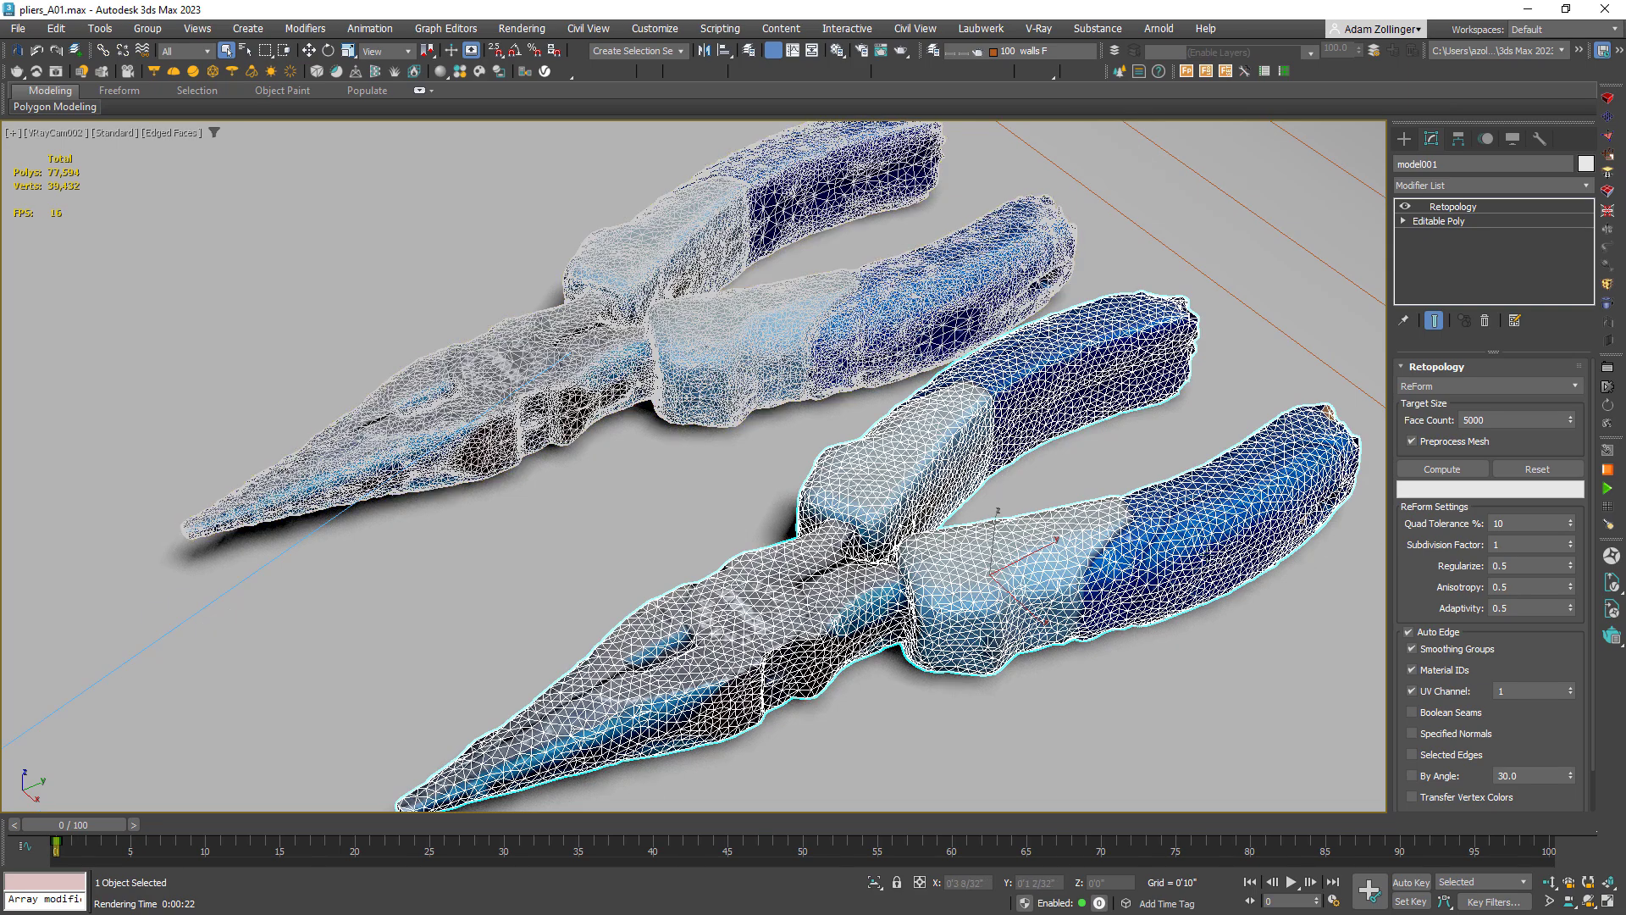
pyautogui.click(1041, 484)
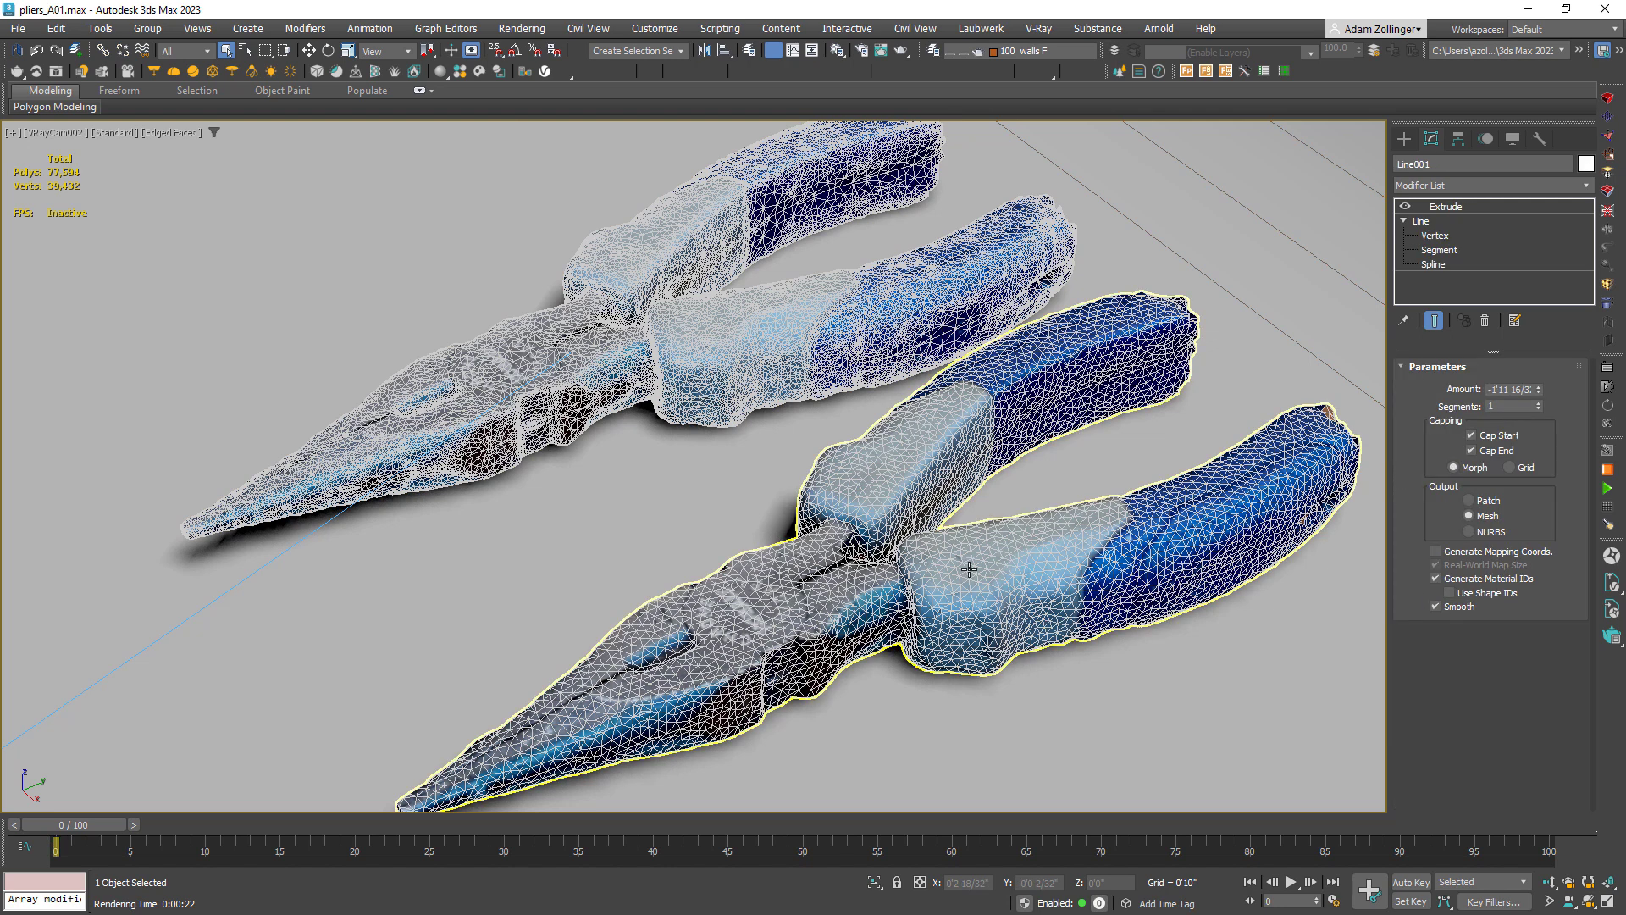